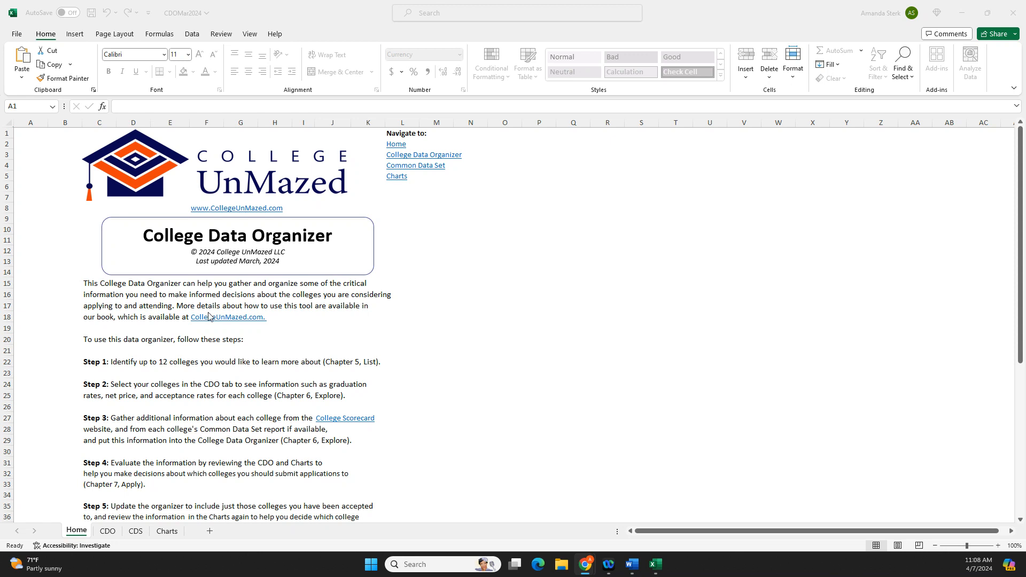
Step: Read the instructions, notes and resource links on the Home sheet, and open the CDO sheet
scroll(267, 363, down, 3)
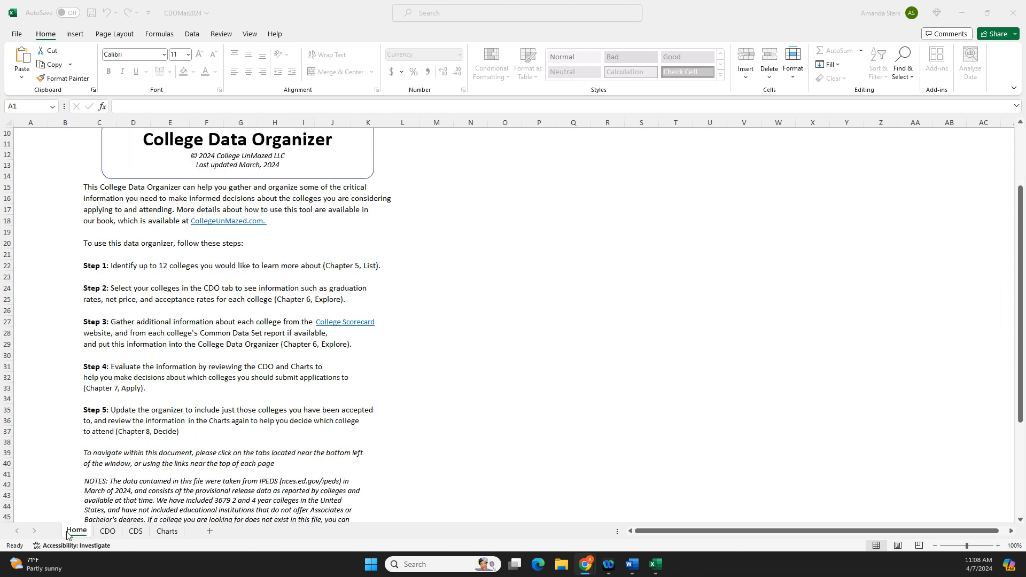
scroll(216, 291, down, 6)
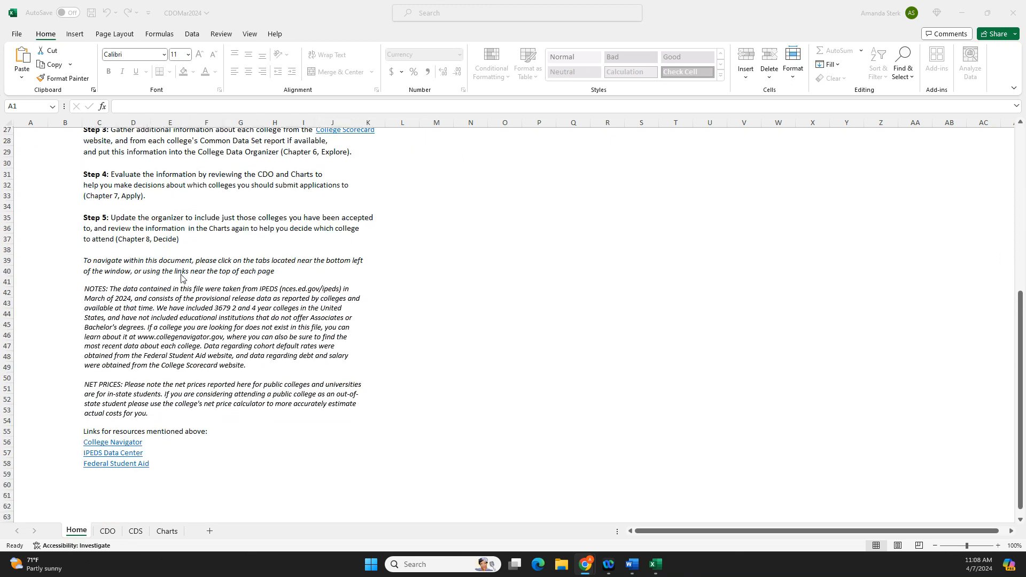
scroll(183, 293, up, 6)
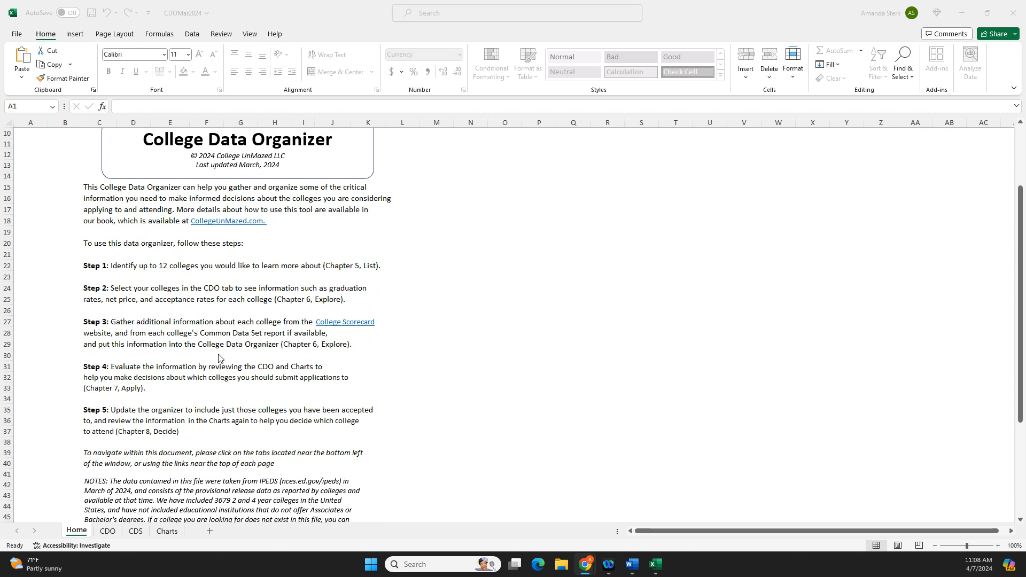
click(107, 534)
click(106, 532)
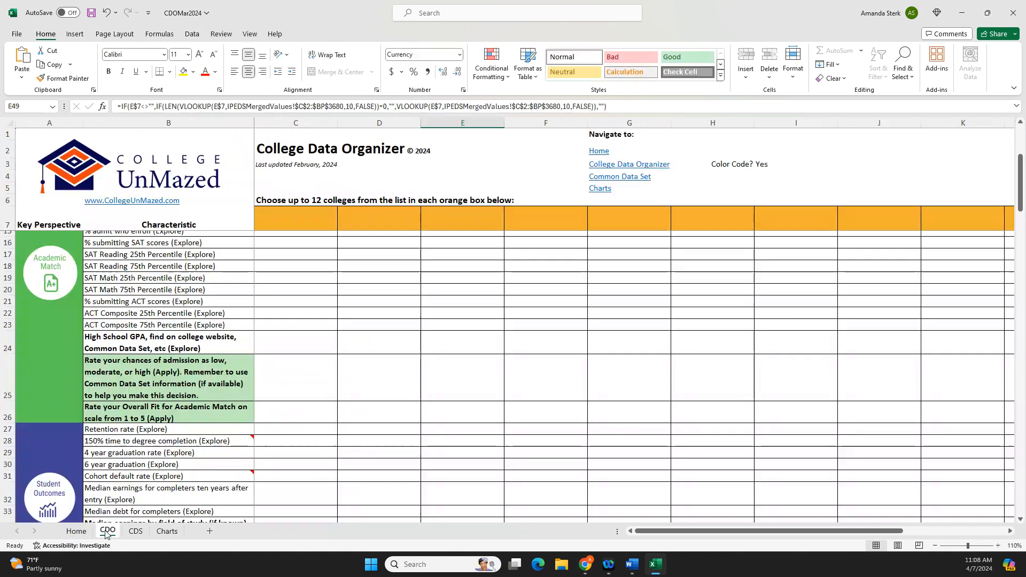
Step: Examine the characteristics listed under each key perspective on the CDO sheet, from Academic Match through Career Match
scroll(154, 429, up, 3)
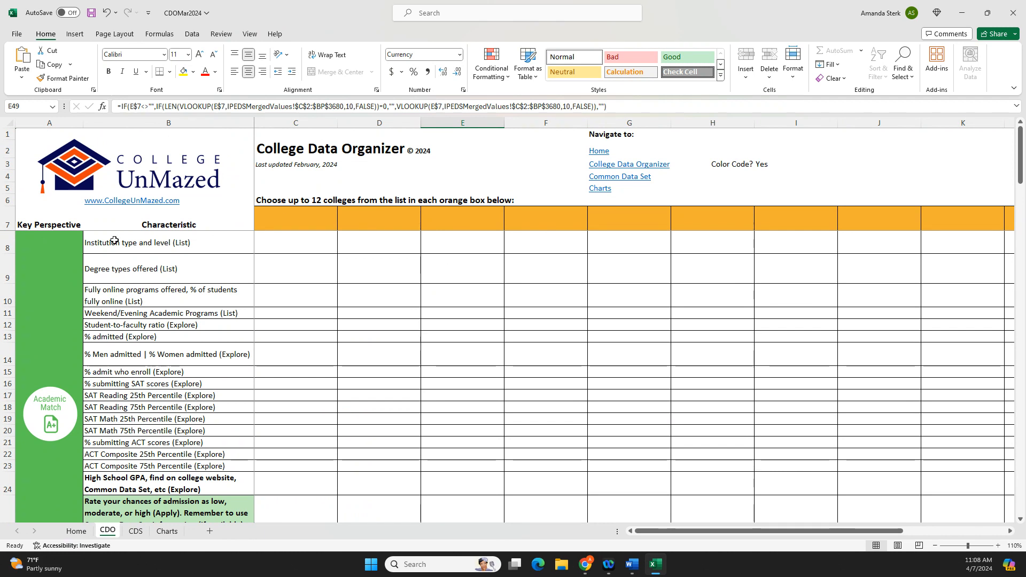
scroll(29, 324, down, 2)
scroll(53, 337, up, 2)
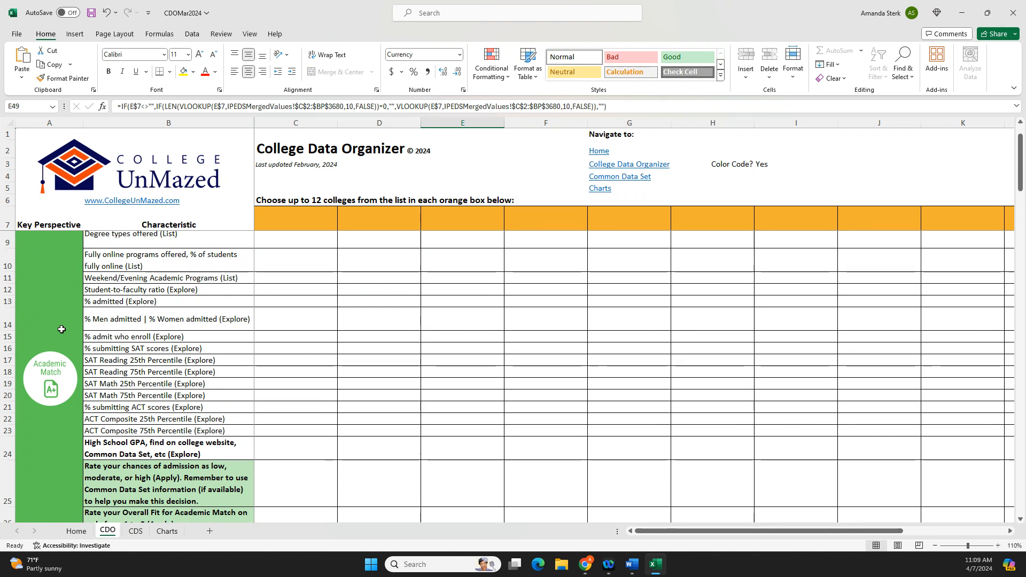
scroll(67, 347, down, 1)
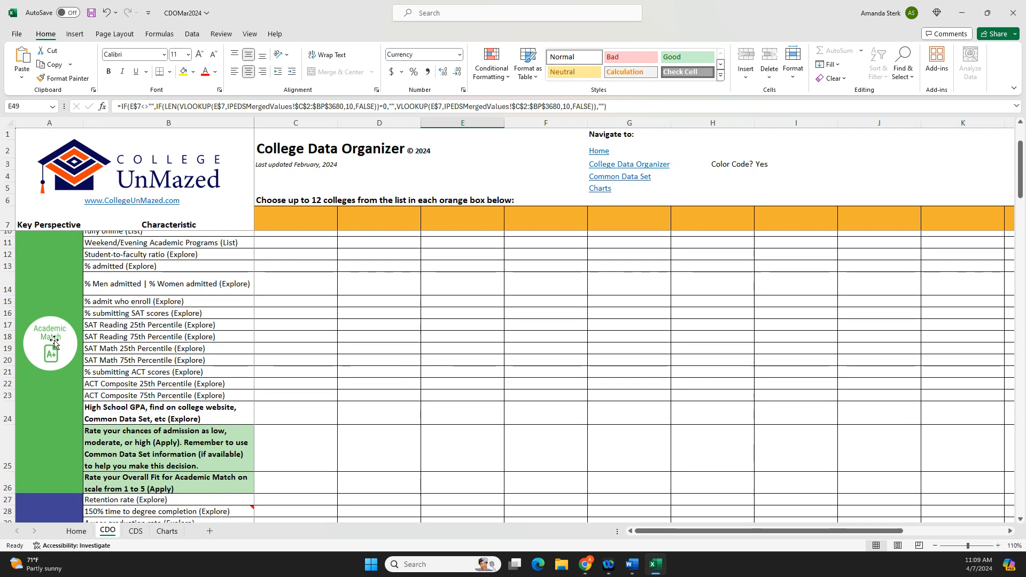
scroll(59, 354, down, 5)
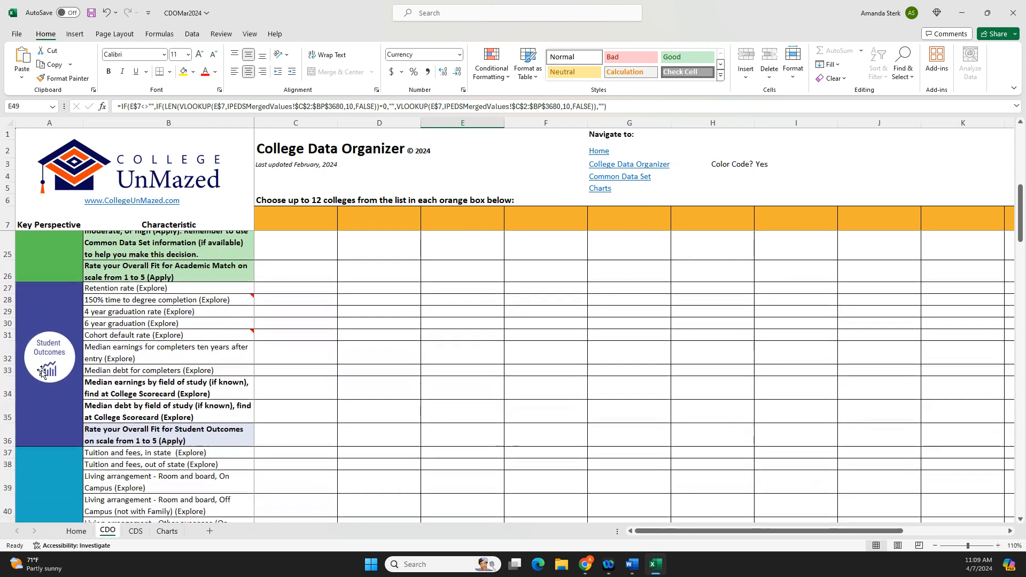
scroll(54, 370, down, 6)
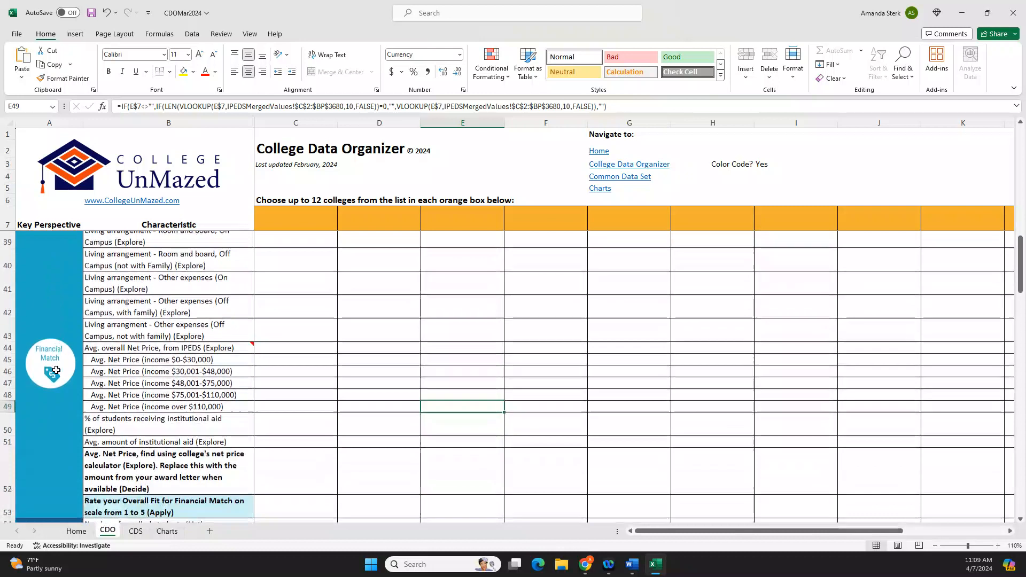
scroll(56, 376, down, 5)
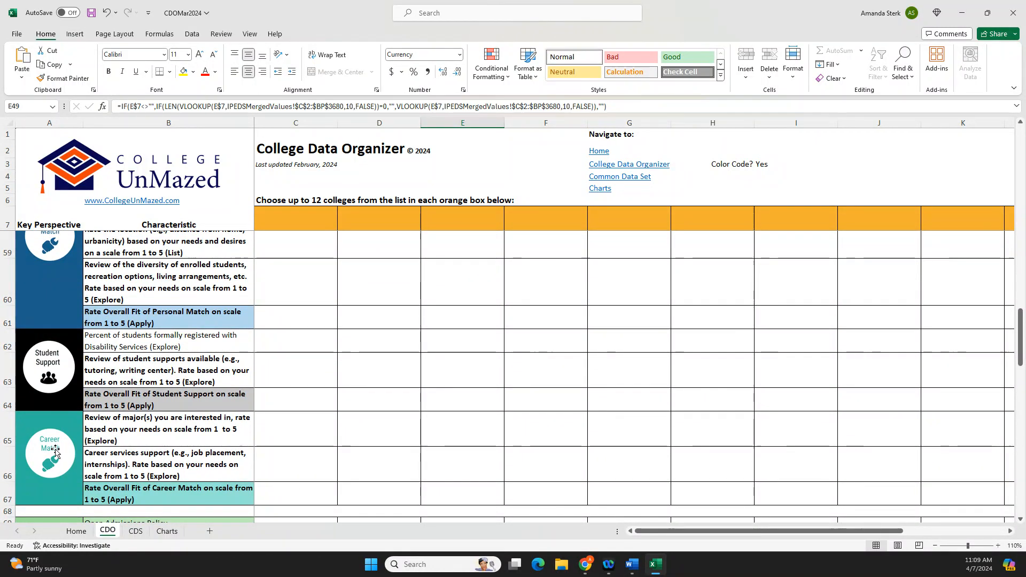
scroll(87, 389, up, 15)
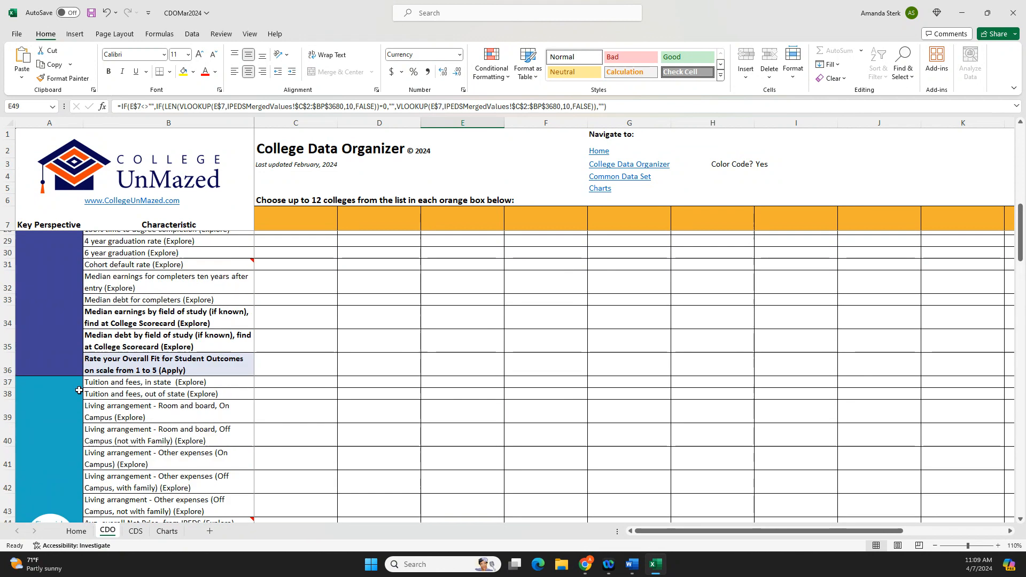
scroll(75, 379, up, 1)
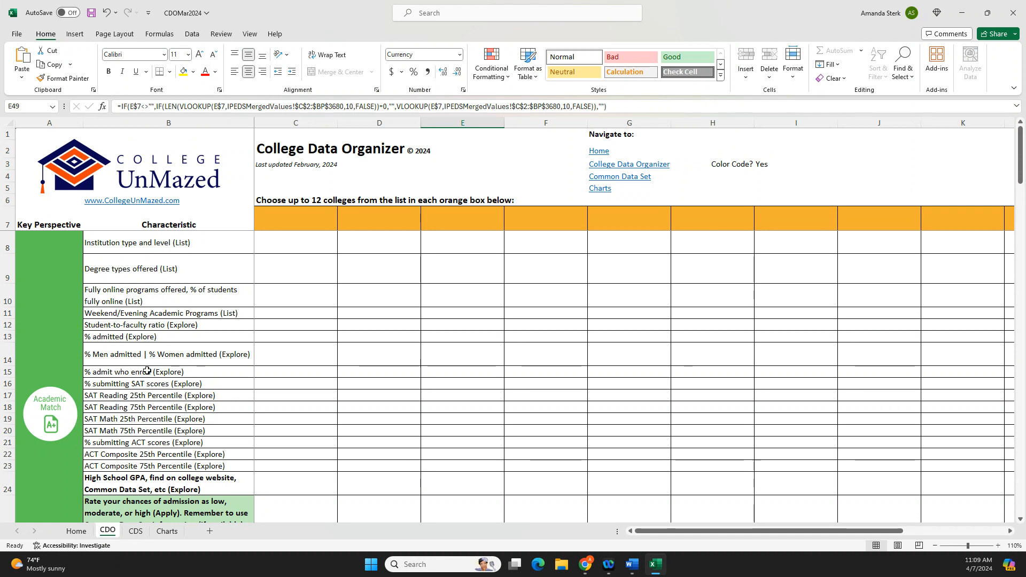
scroll(147, 370, down, 1)
scroll(153, 372, up, 1)
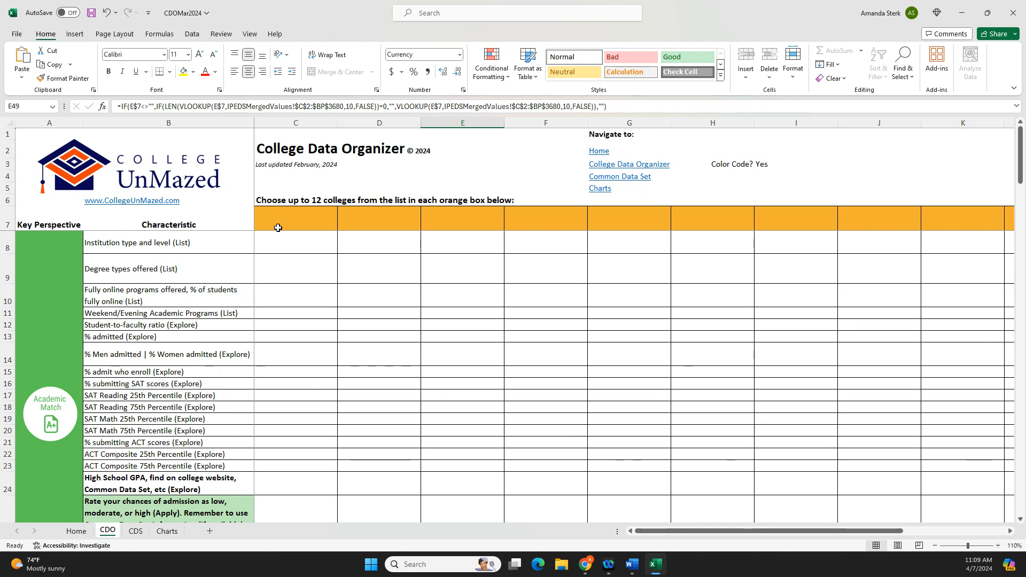
Step: Choose University of Florida as the first college in cell C7 of the orange row
click(314, 222)
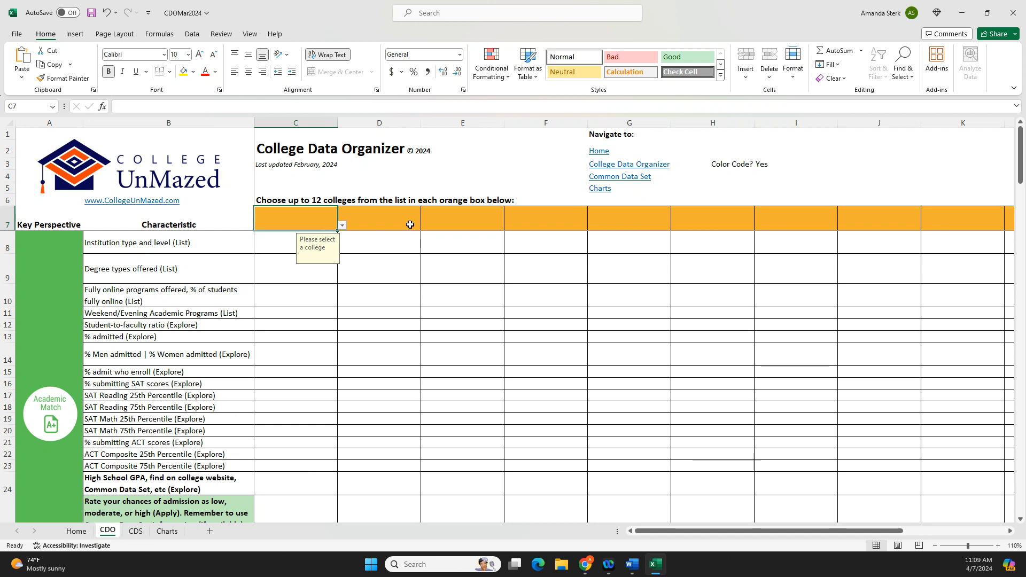
text(University)
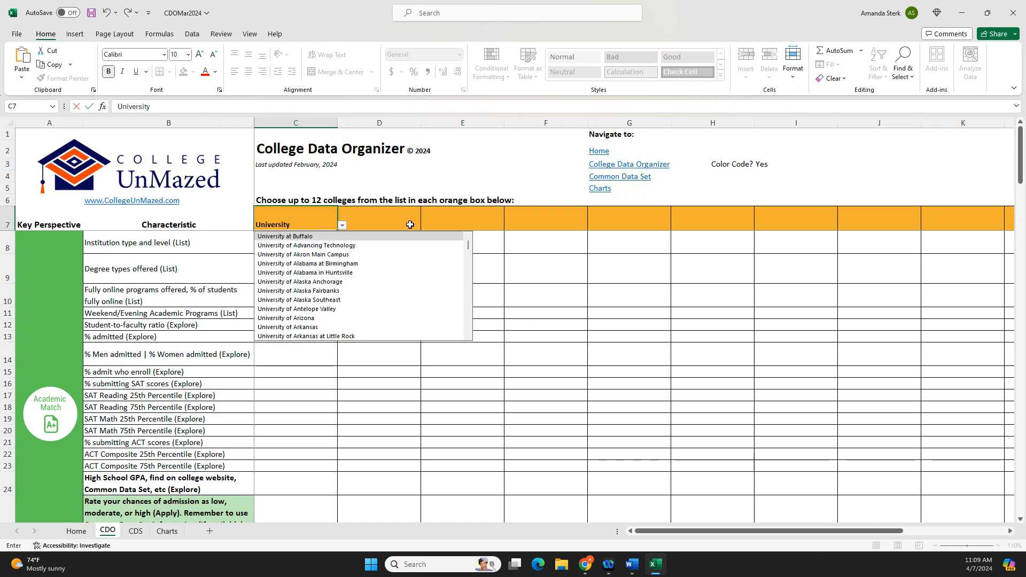
text( of Flori)
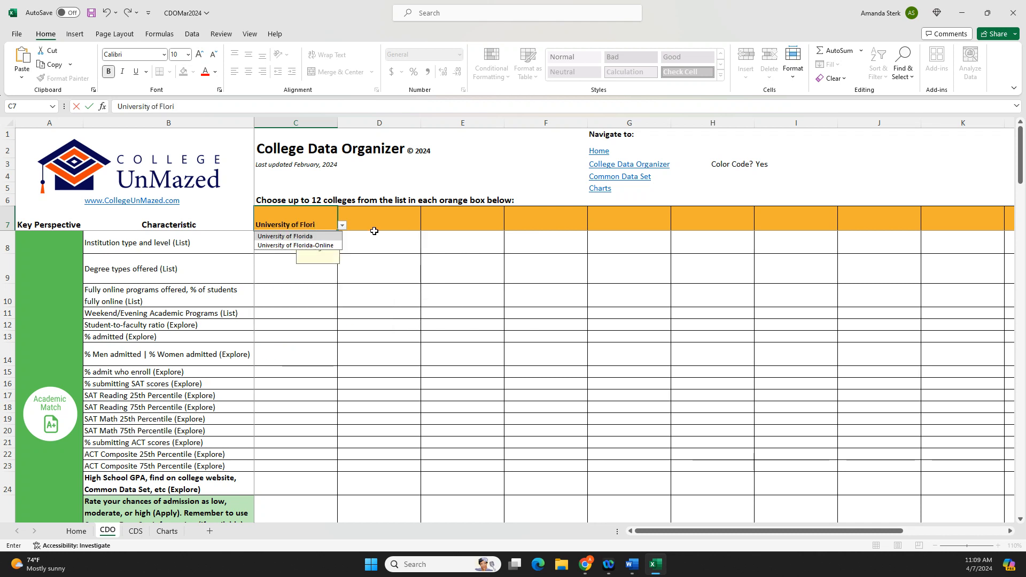
key(Return)
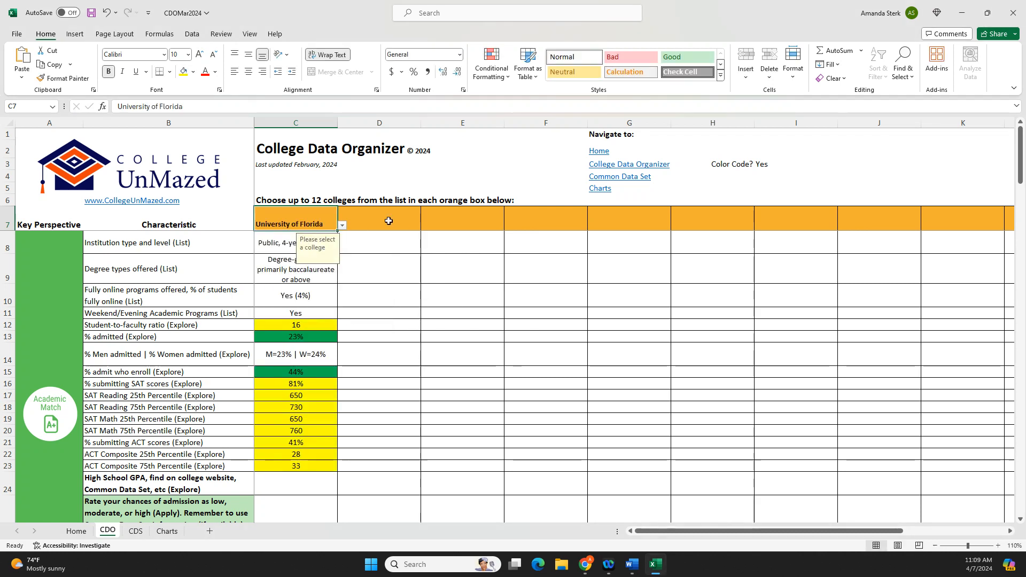
Step: Choose University of Central Florida as the second college in cell D7
click(389, 220)
text(Universi)
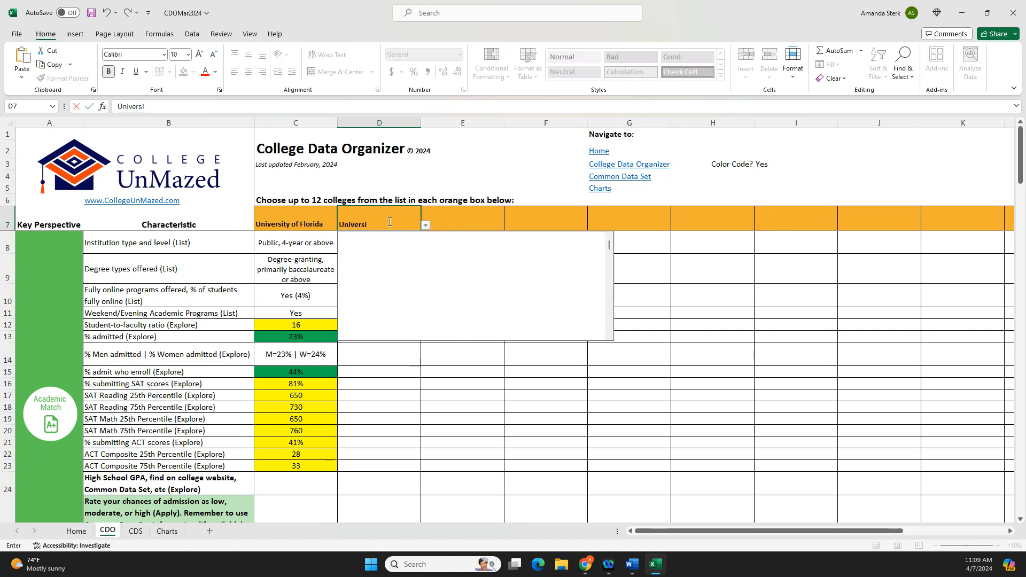
text(ty of Cen)
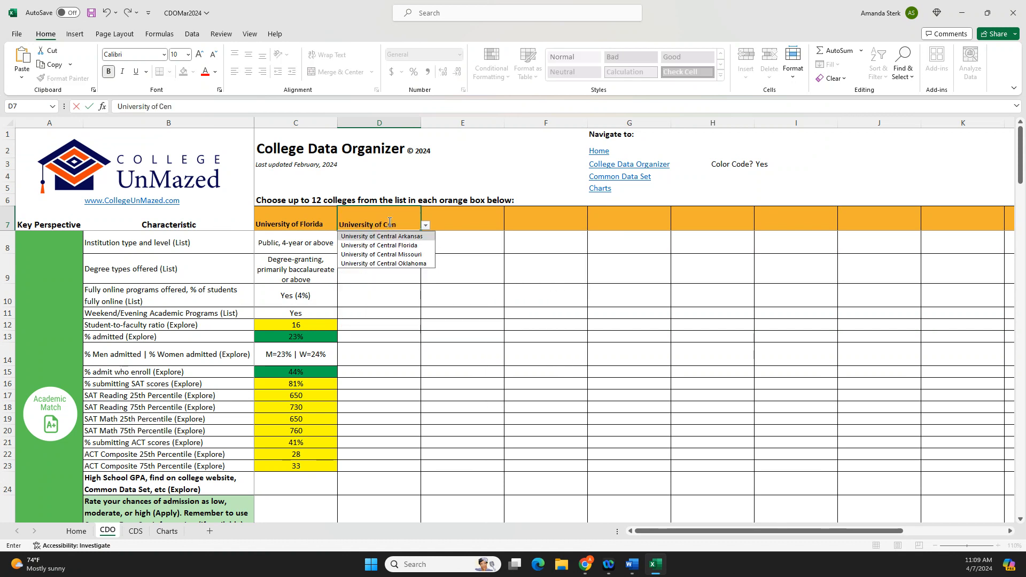
text(tral Flori)
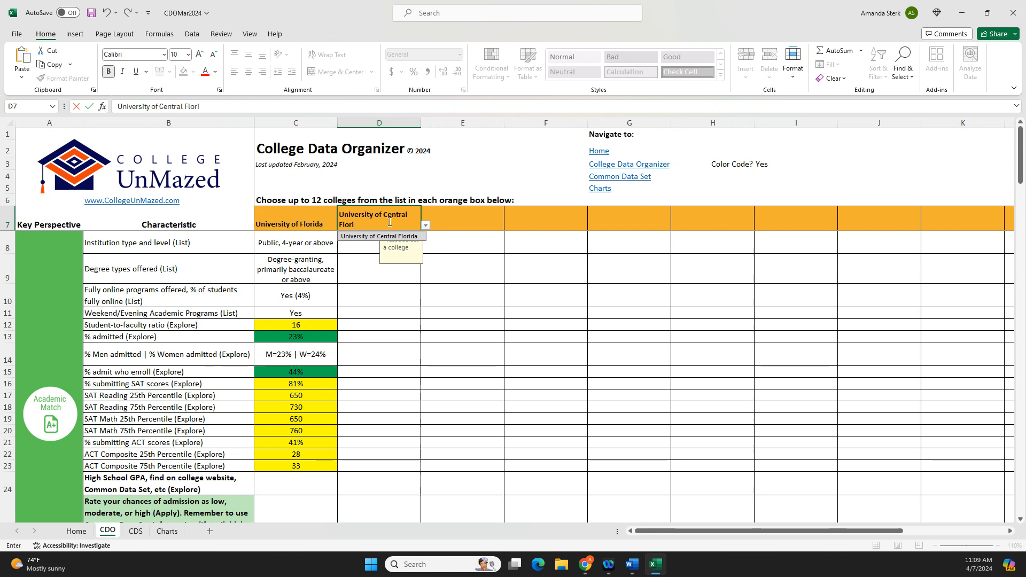
text(da)
click(383, 238)
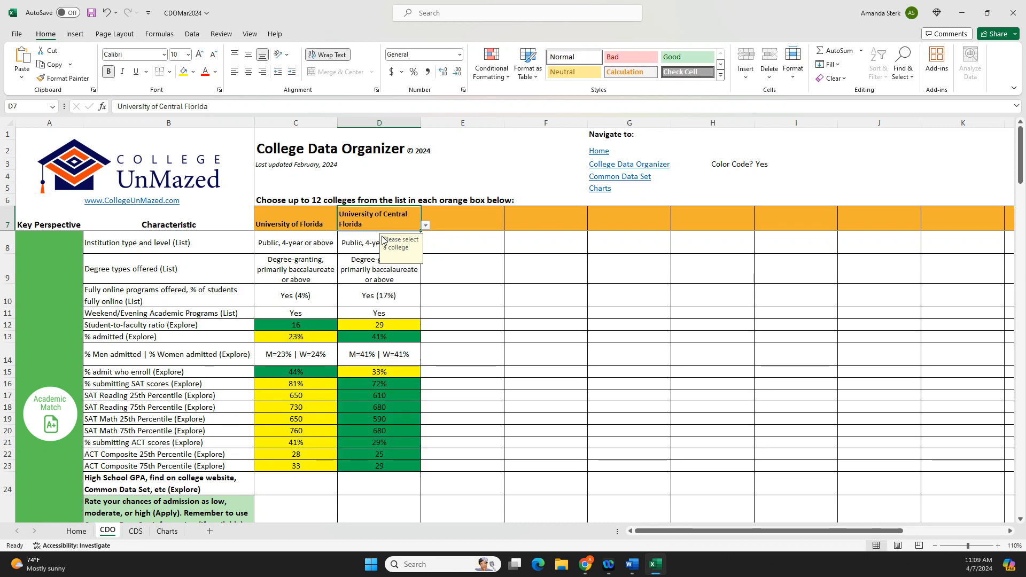
Step: Choose University of North Carolina at Chapel Hill as the third college in cell E7
click(459, 217)
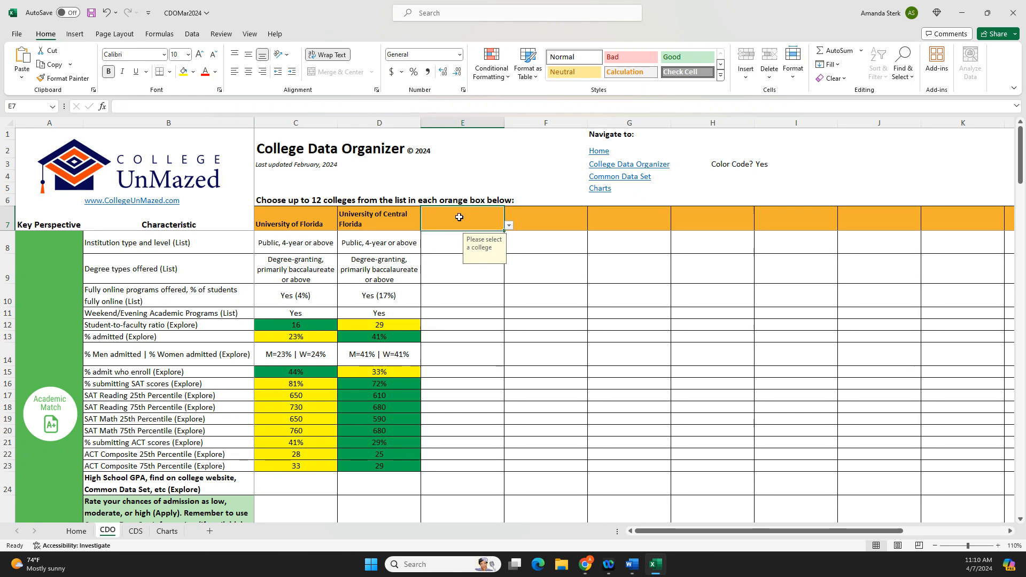
text(Universit)
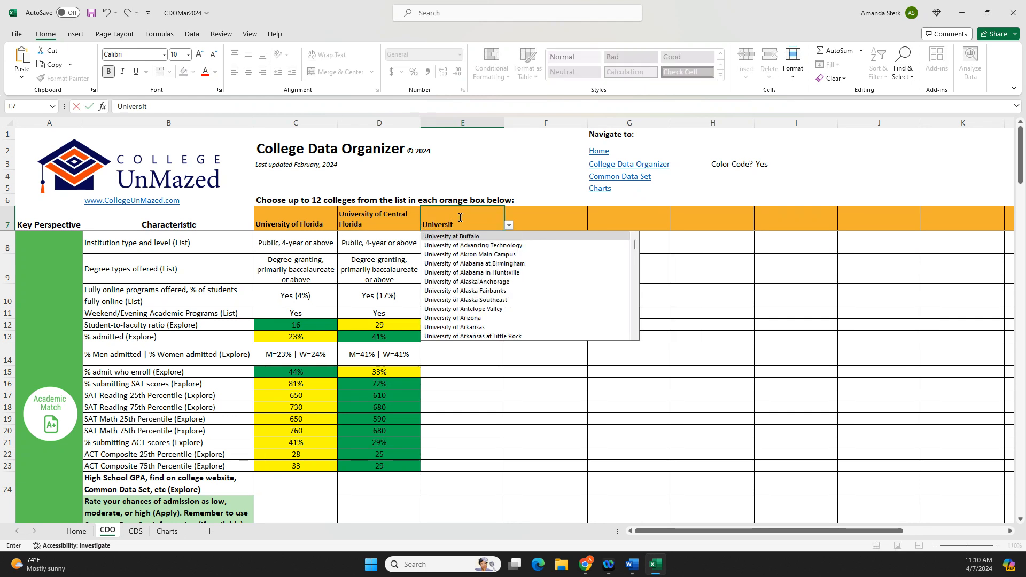
text(y of Nor)
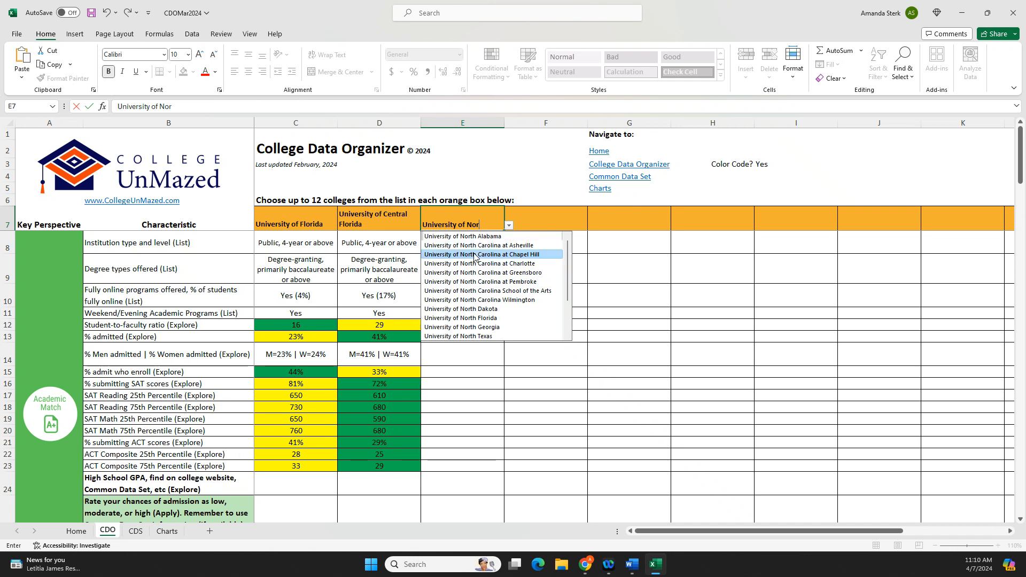
click(475, 255)
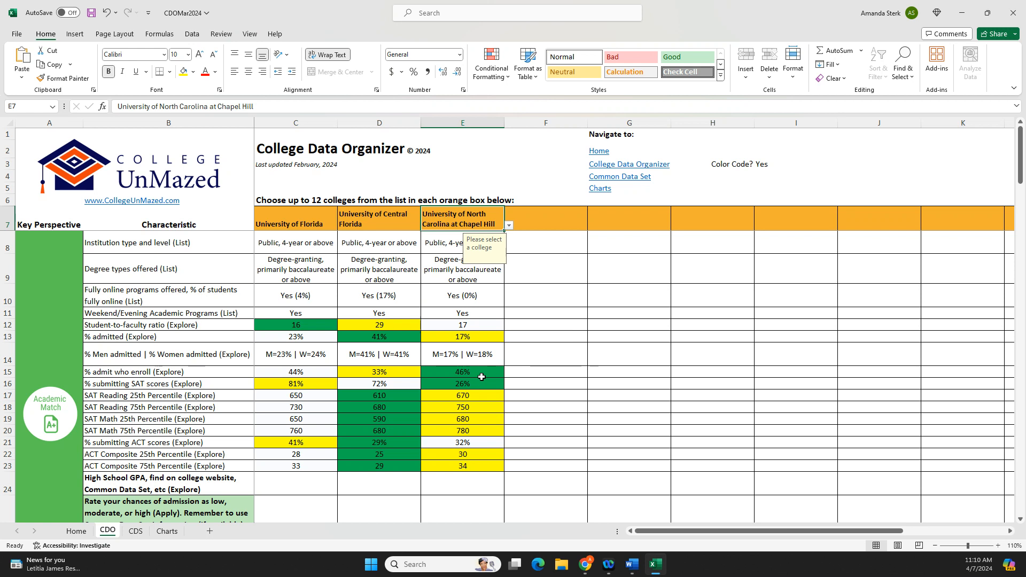
Step: Switch the Color Code option to No and back to Yes
click(773, 165)
click(843, 164)
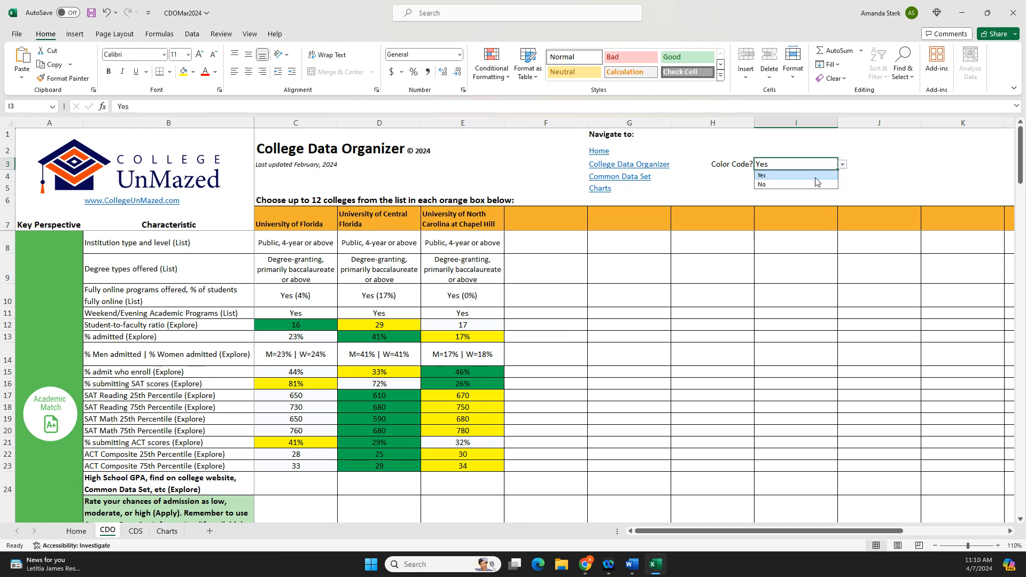
click(815, 184)
click(842, 164)
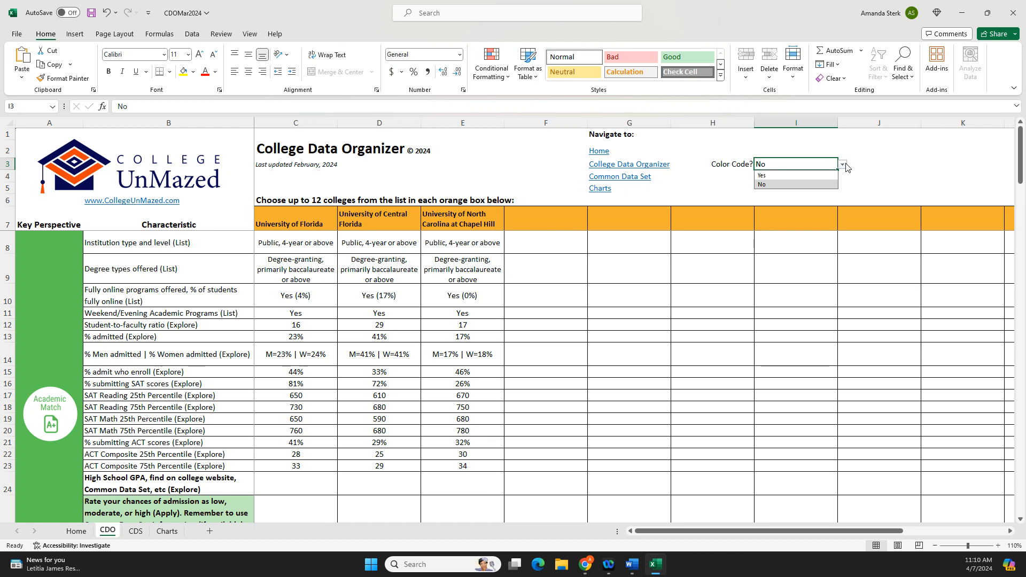
click(795, 175)
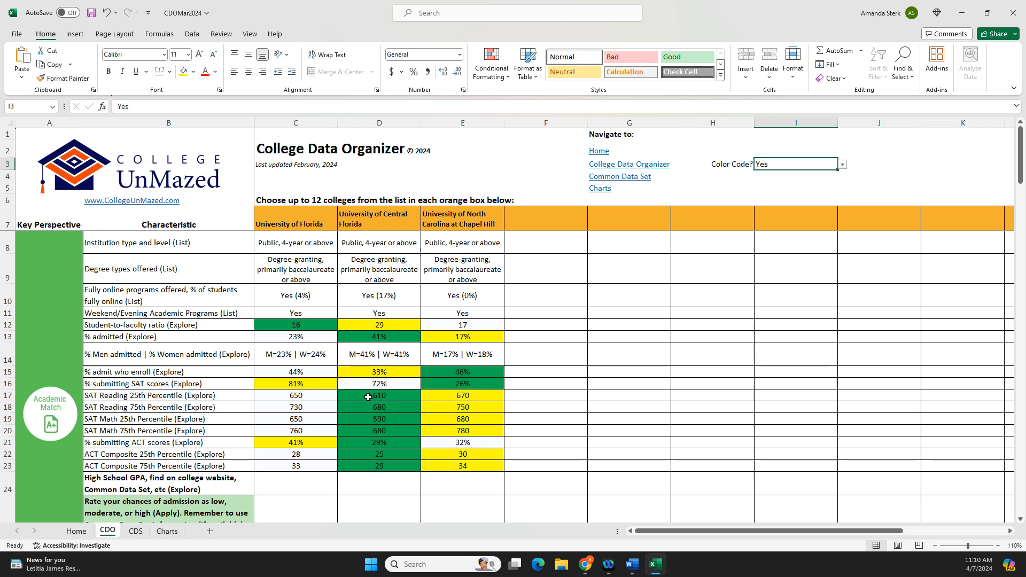
Step: Compare the color-coded admission, test score, student outcome and cost values of the three colleges, down to the average amount of institutional aid
drag(380, 395, 377, 469)
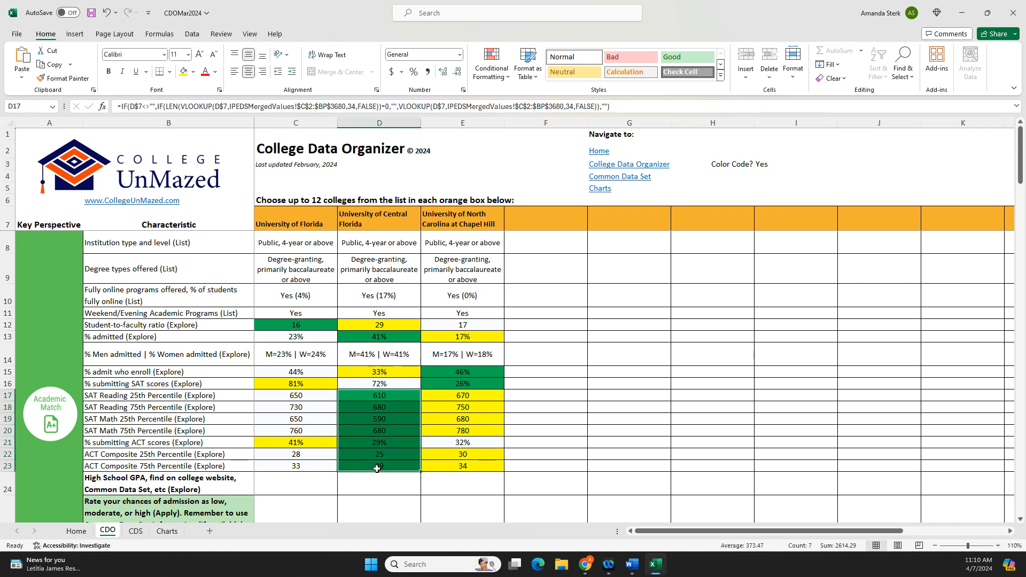
click(361, 338)
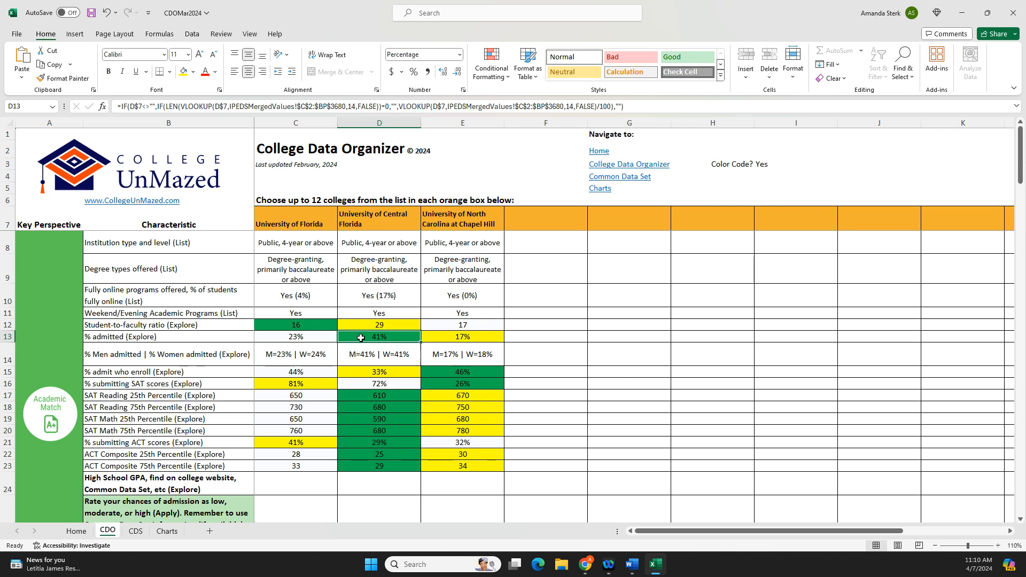
drag(382, 396, 380, 470)
scroll(381, 459, down, 5)
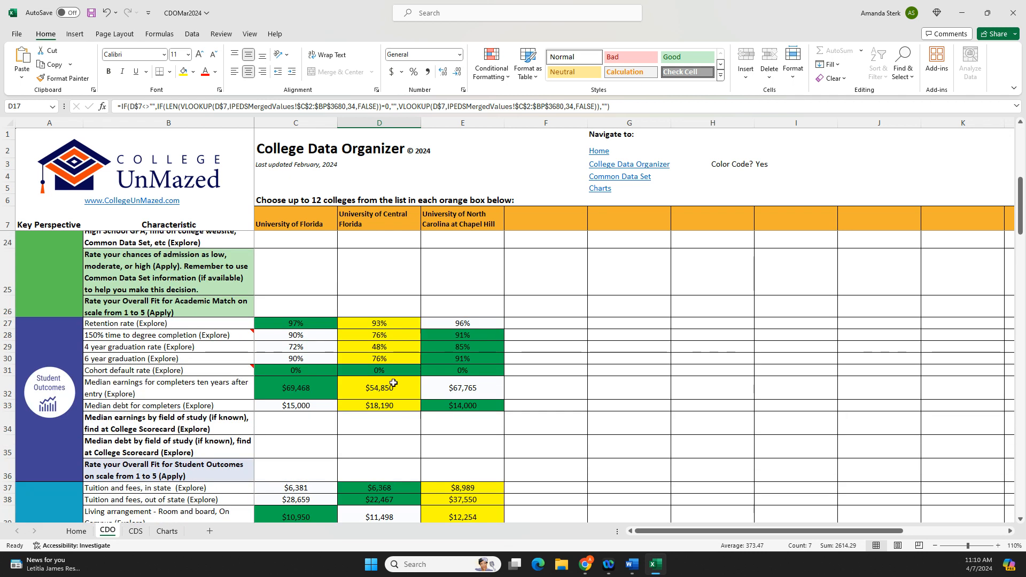
click(315, 325)
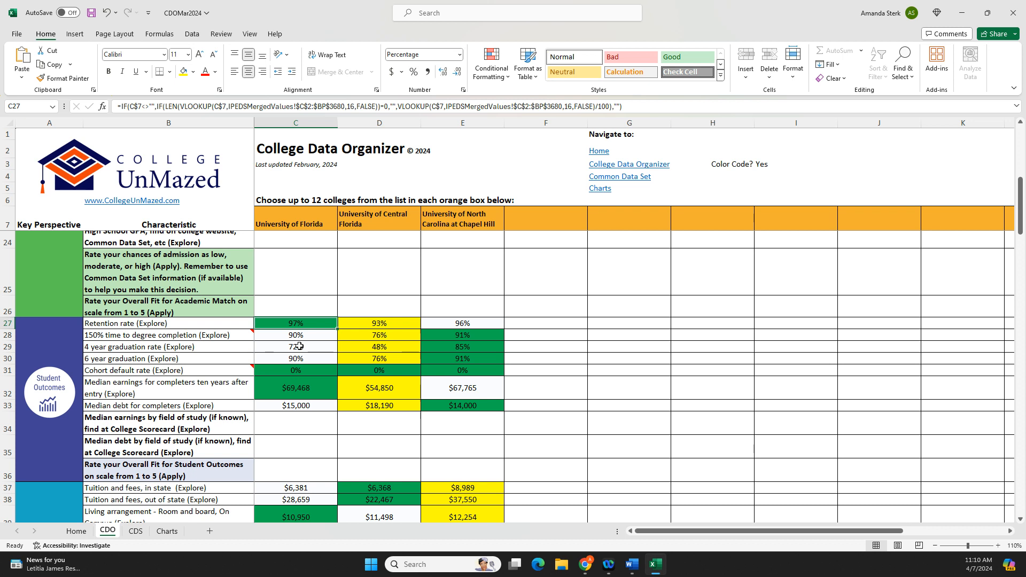
click(481, 351)
scroll(481, 476, down, 4)
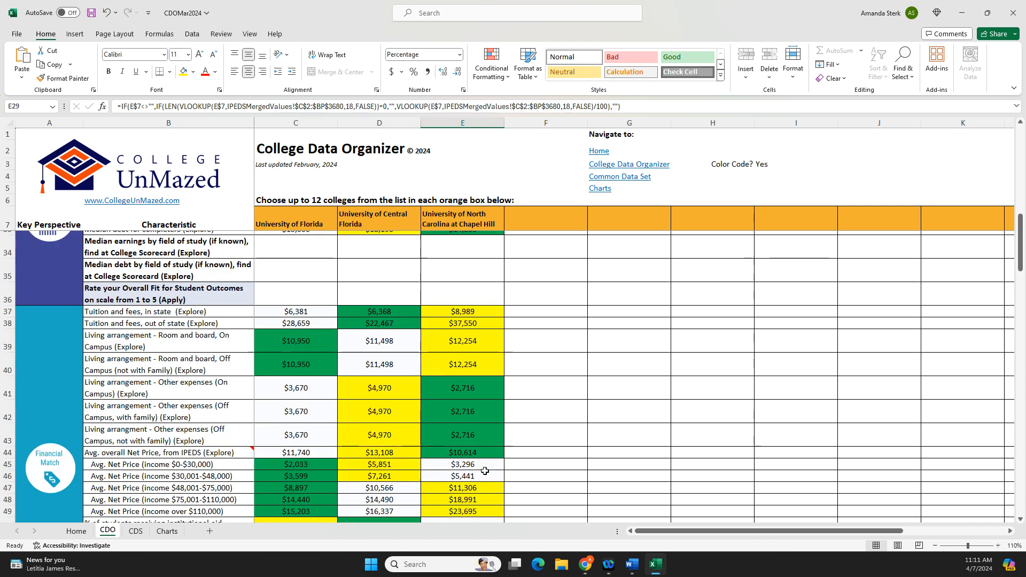
scroll(384, 396, down, 1)
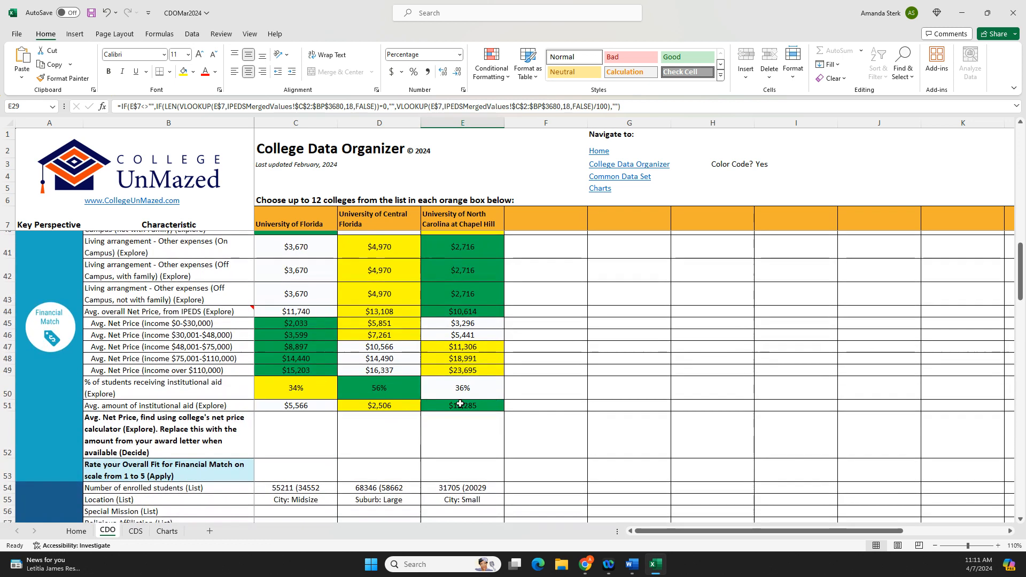
click(470, 405)
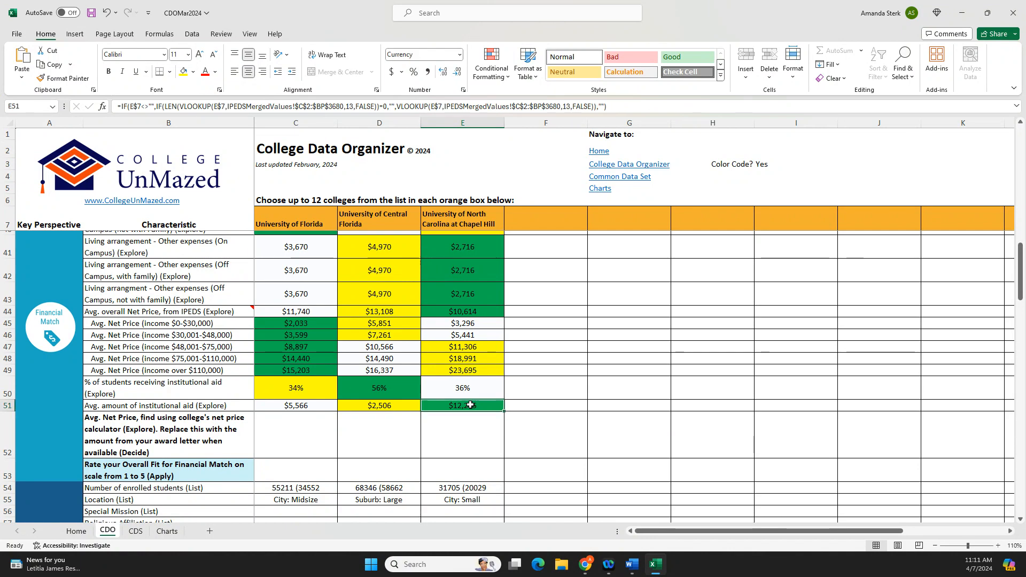
Step: Compare the SAT and ACT submission rates and percentile scores of University of Florida and University of North Carolina at Chapel Hill
scroll(374, 390, up, 5)
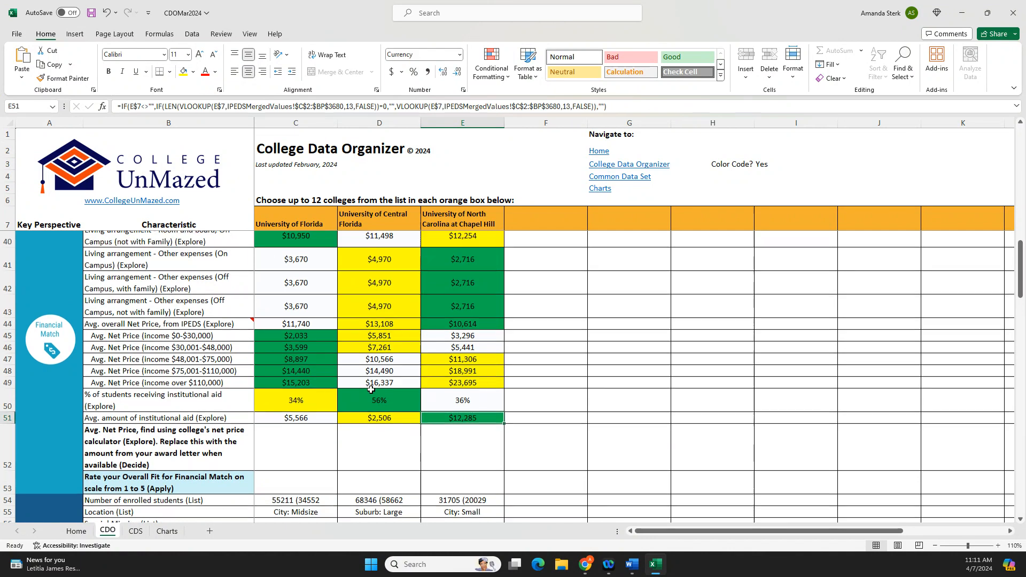
scroll(384, 415, up, 6)
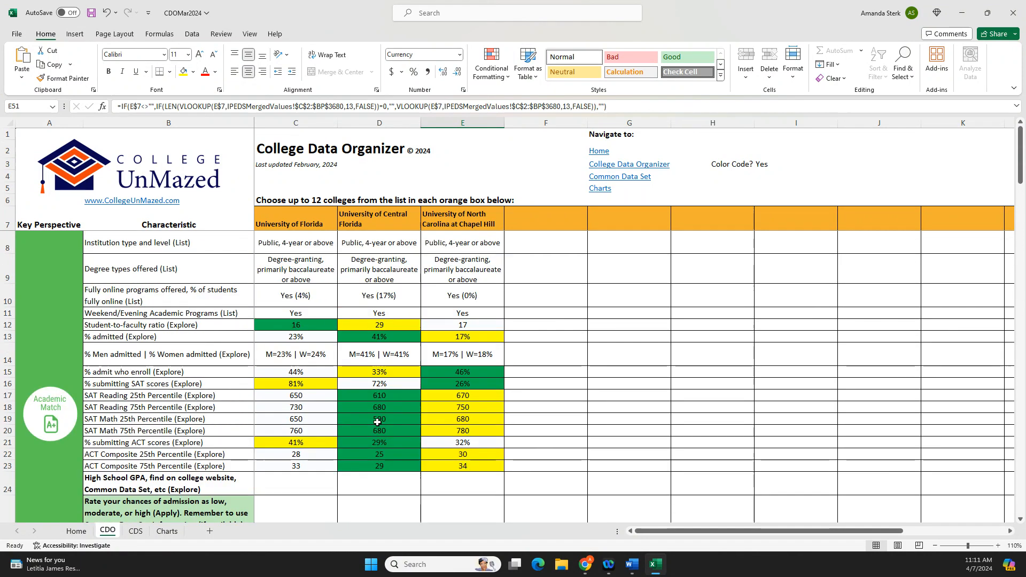
drag(312, 384, 287, 458)
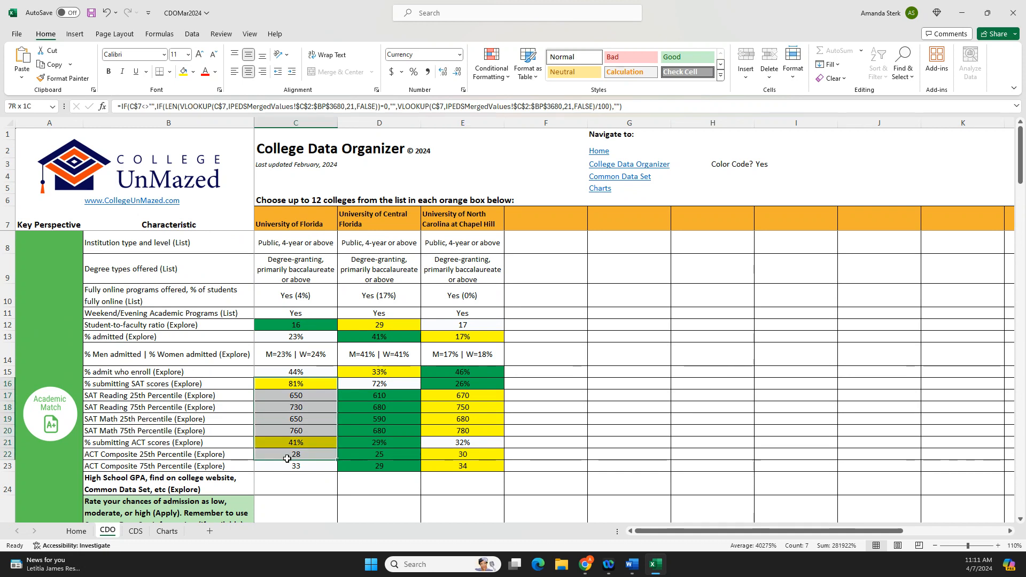
drag(486, 396, 477, 471)
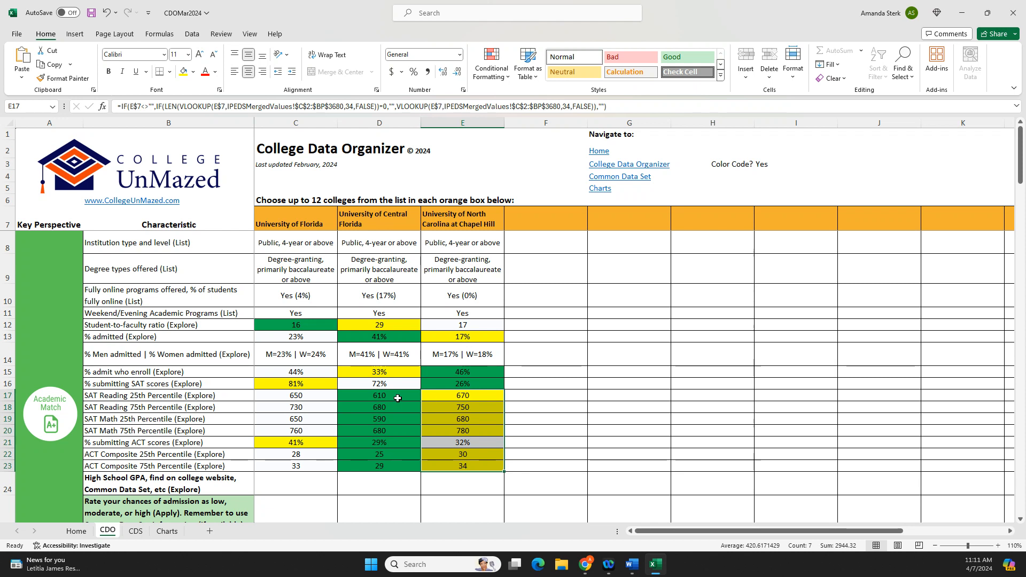
scroll(406, 417, down, 1)
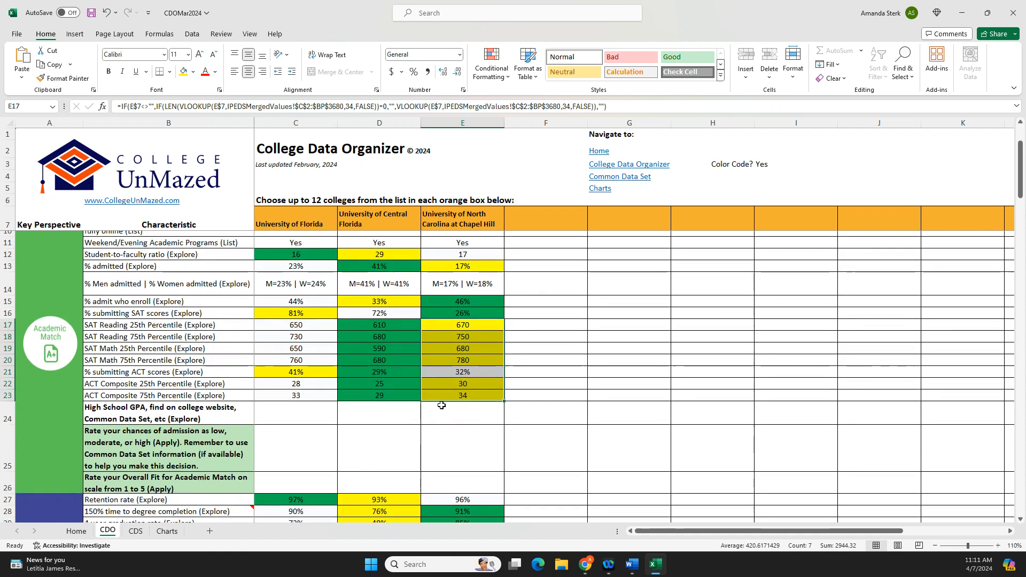
scroll(528, 379, up, 1)
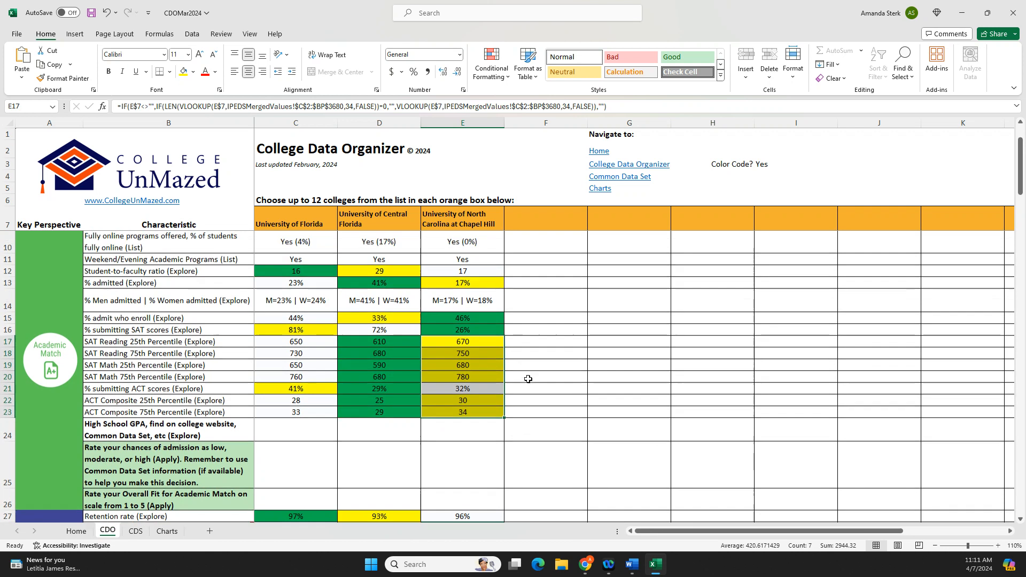
Step: Choose Harvard University as the fourth college in cell F7
scroll(528, 378, up, 1)
click(538, 216)
text(Ha)
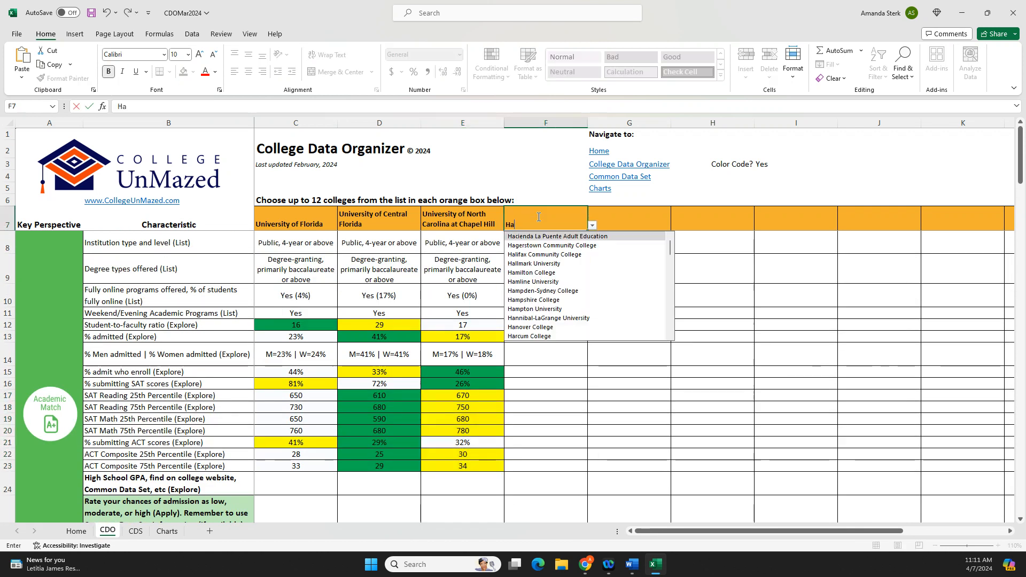
text(rv)
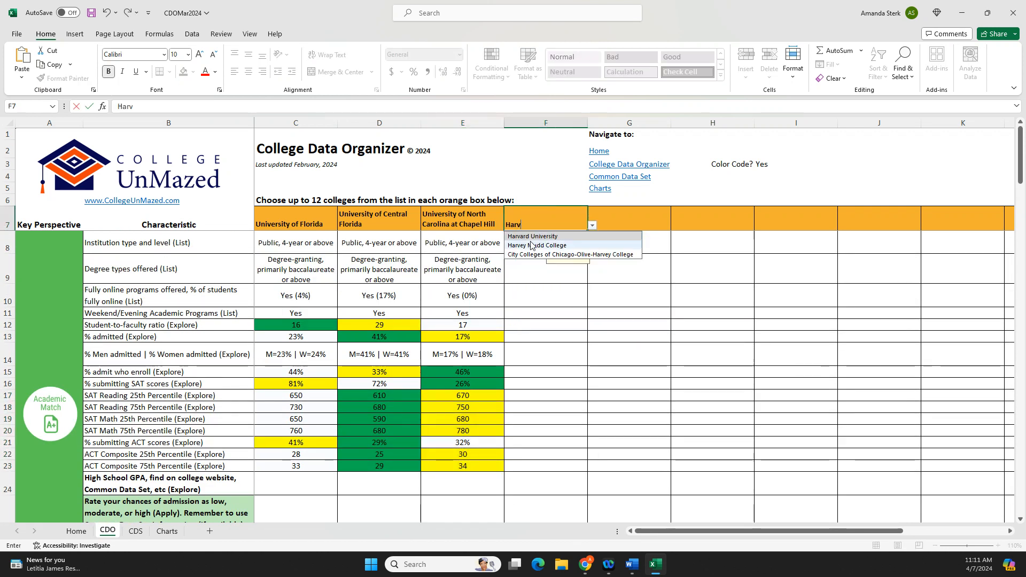
click(532, 237)
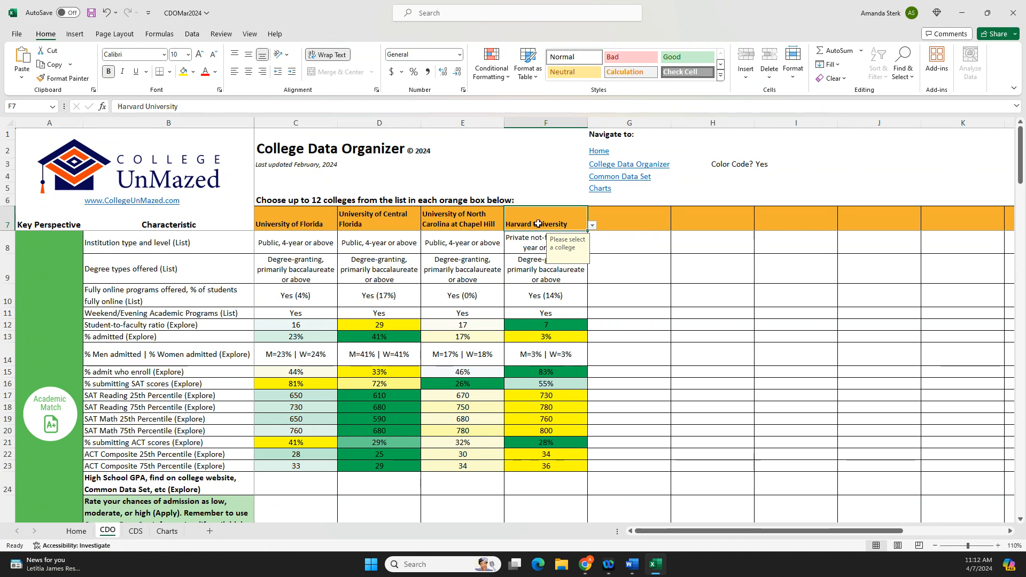
Step: Clear the college in cell F7 and choose Harvard University there again
key(BackSpace)
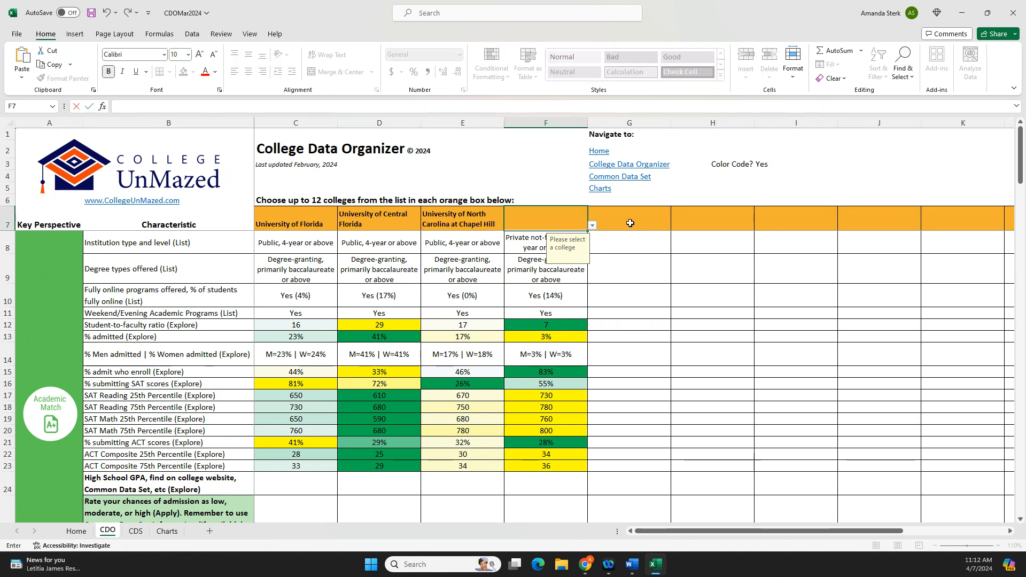
click(663, 237)
click(547, 218)
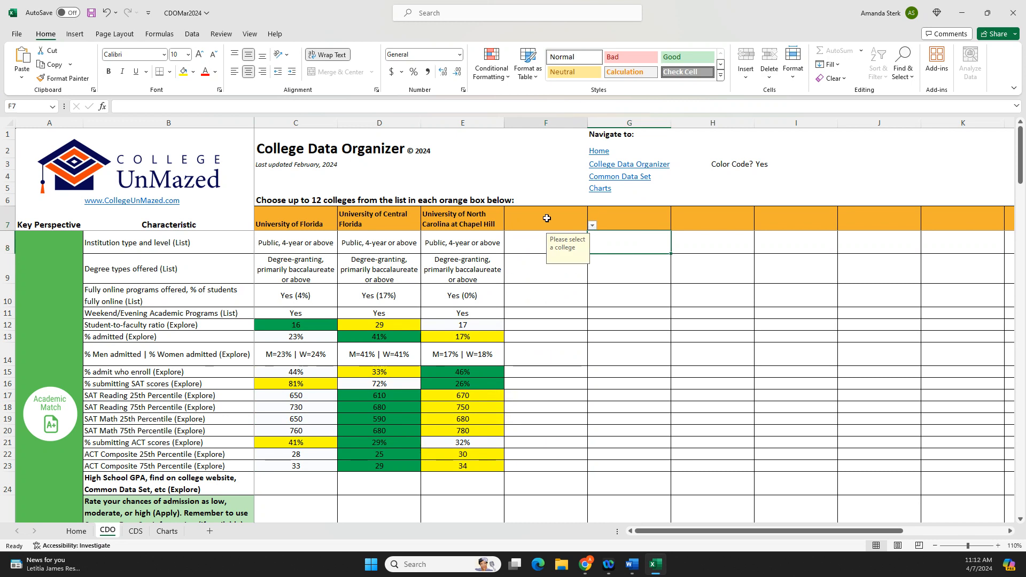
text(harv)
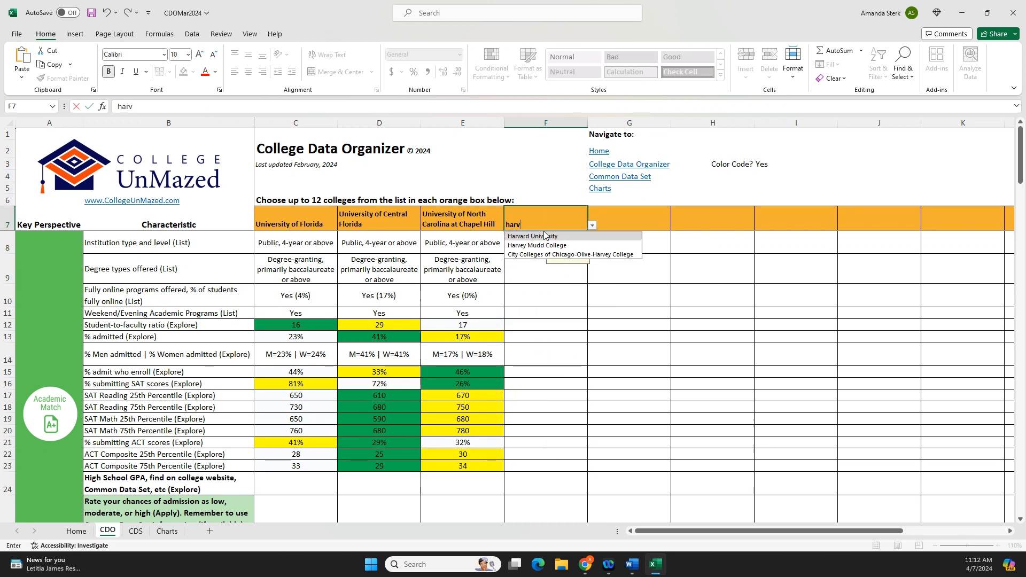
click(535, 236)
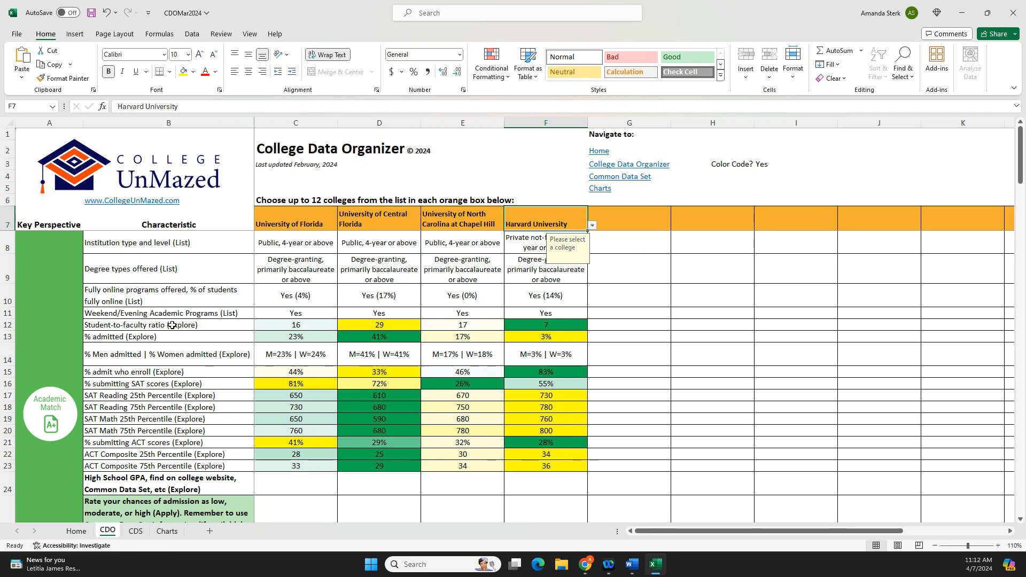
Step: Examine the SAT and ACT submission percentage rows, checking Harvard University's share for each test
click(8, 350)
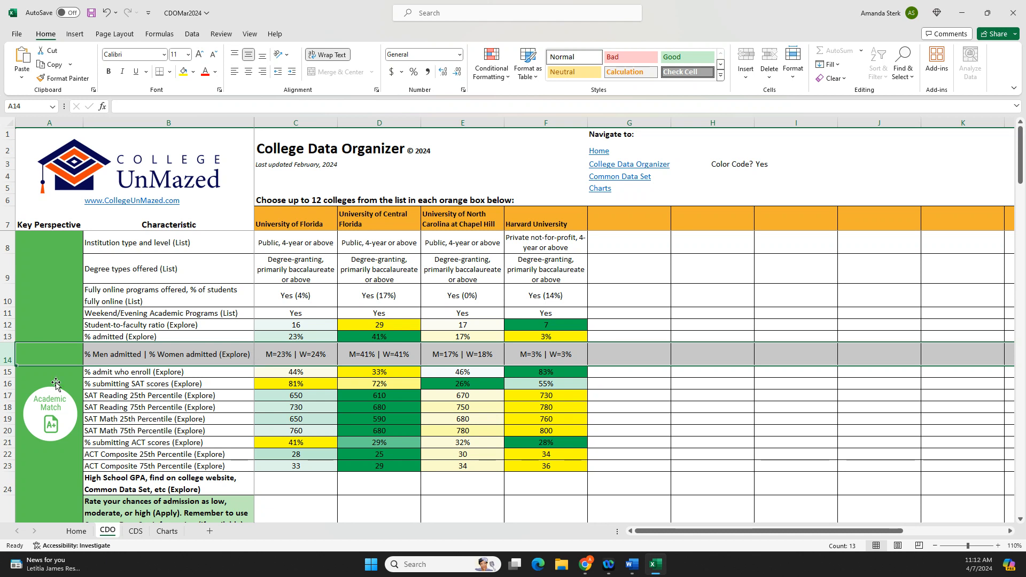
click(7, 384)
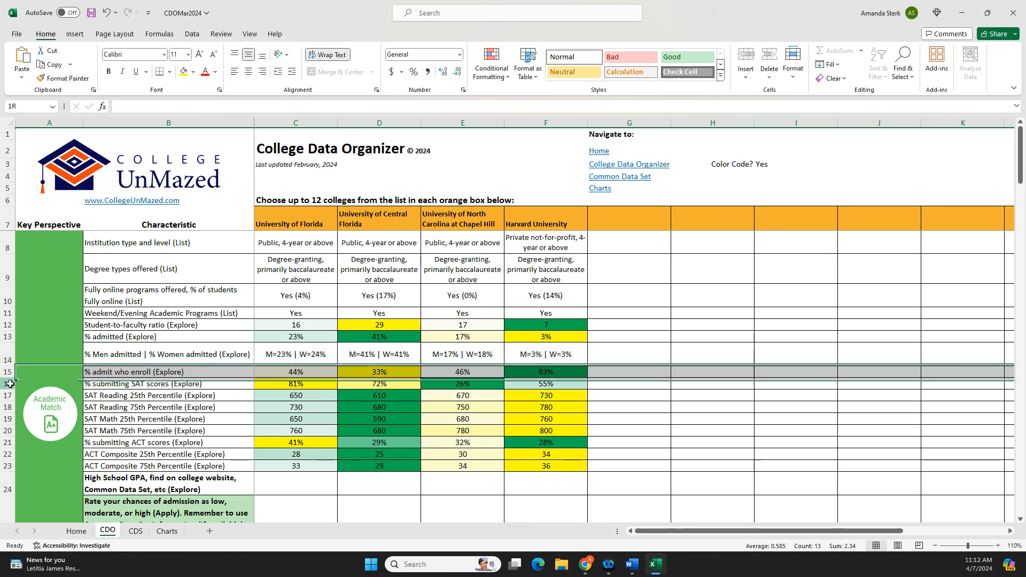
click(6, 442)
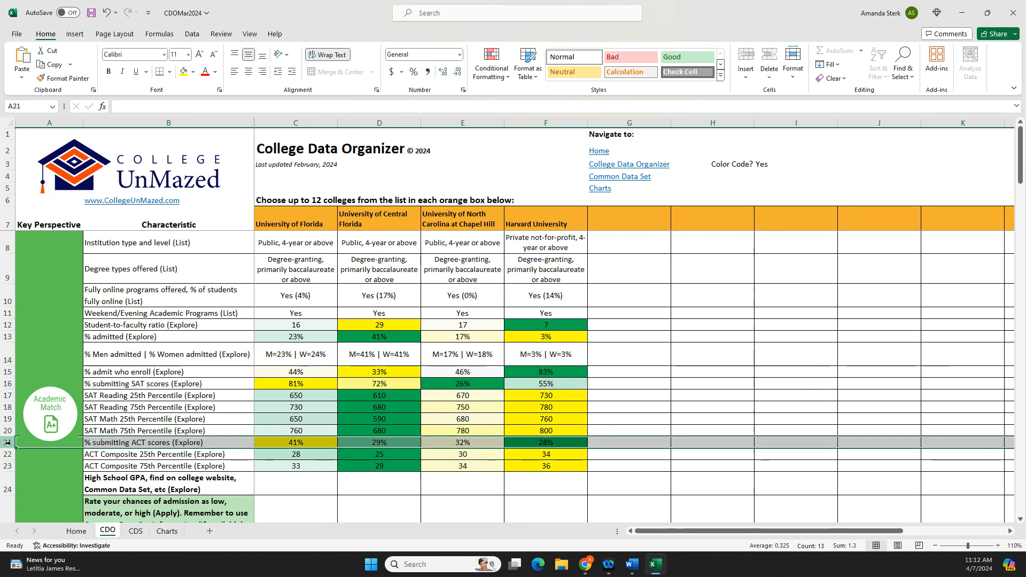
click(561, 386)
click(560, 443)
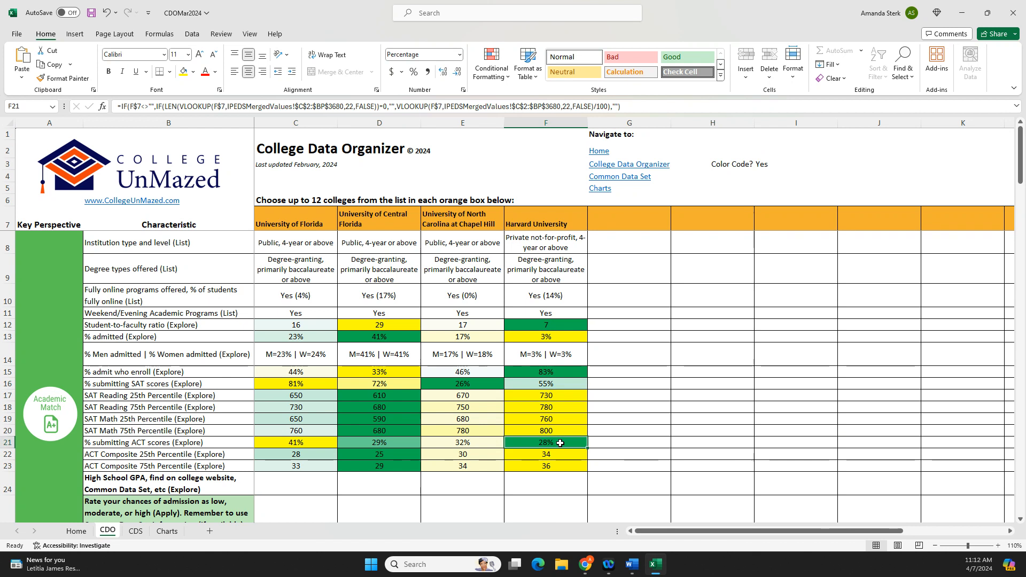
click(559, 385)
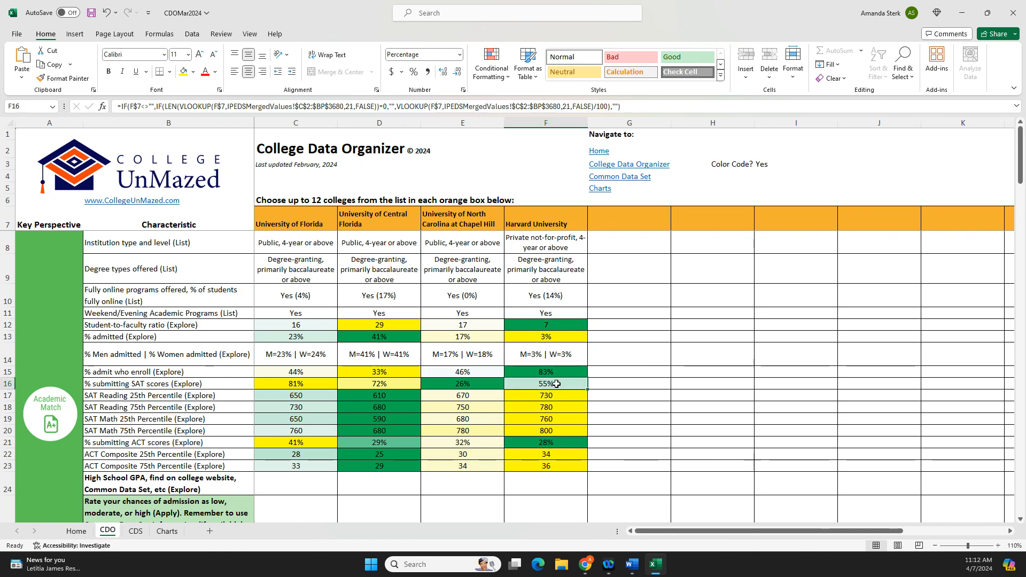
click(554, 441)
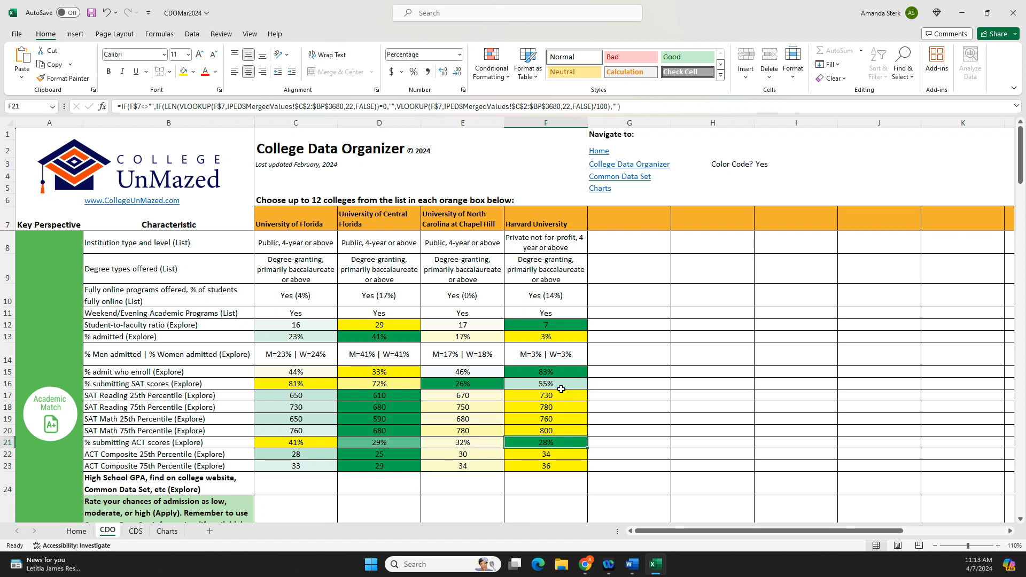
Step: Check Harvard's admission percentage and compare the SAT and ACT submission percentages of University of Florida and University of Central Florida
click(537, 345)
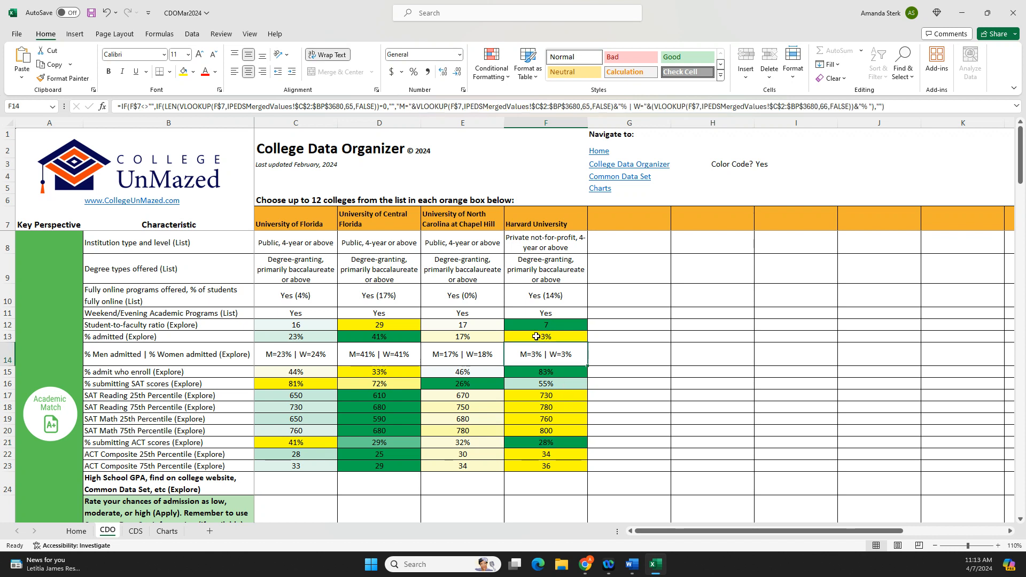
click(536, 336)
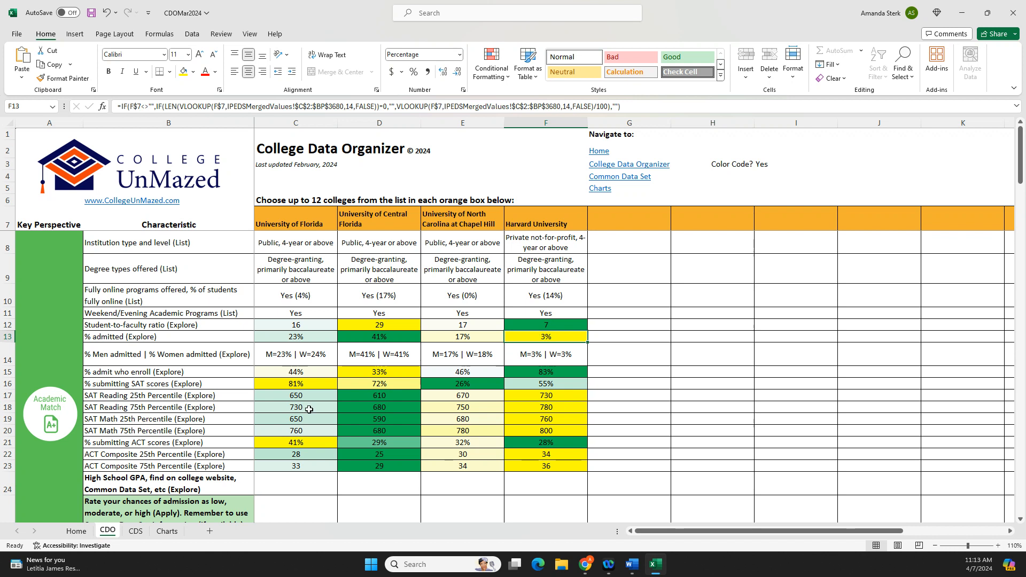
click(276, 384)
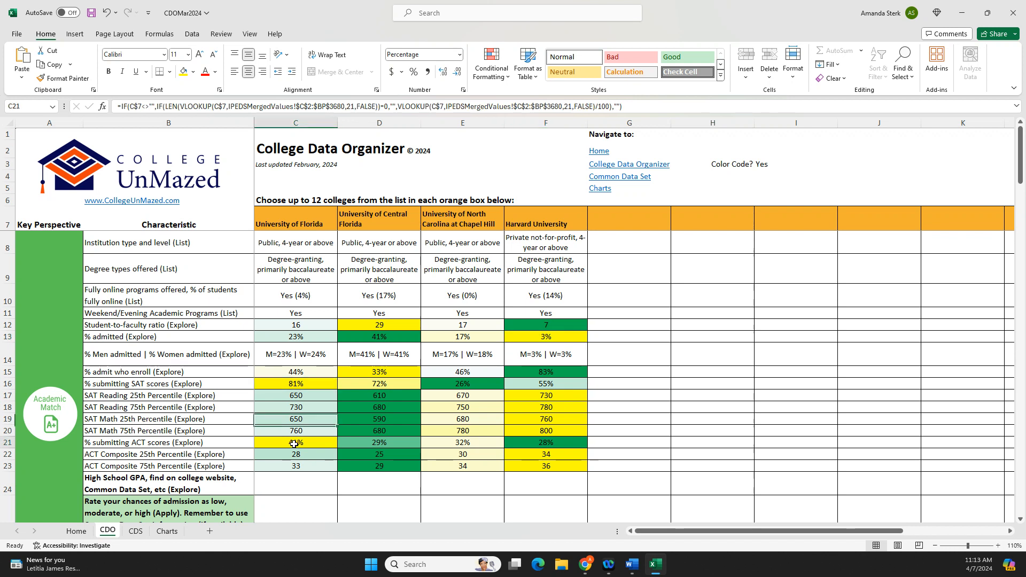
click(405, 382)
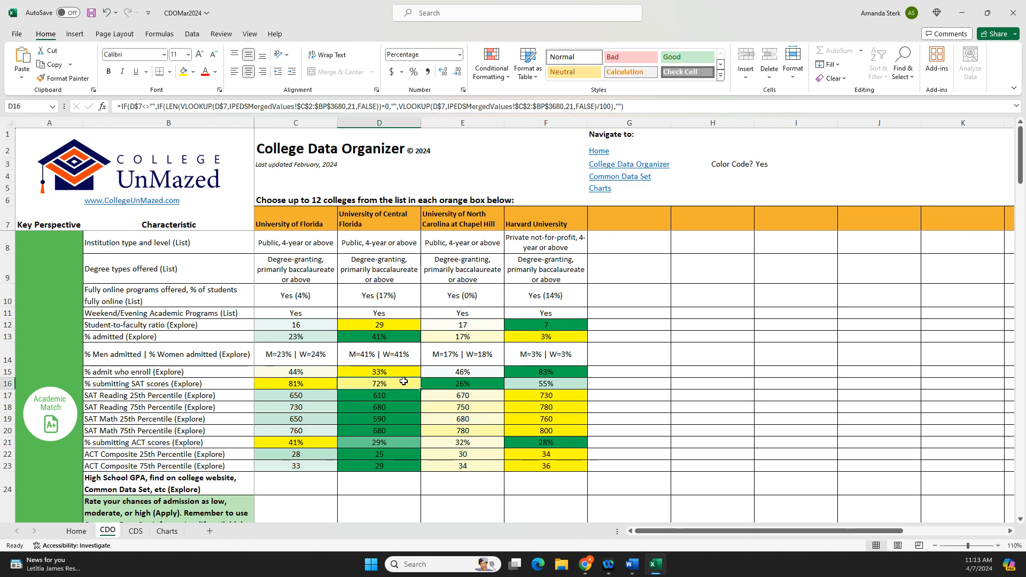
click(381, 443)
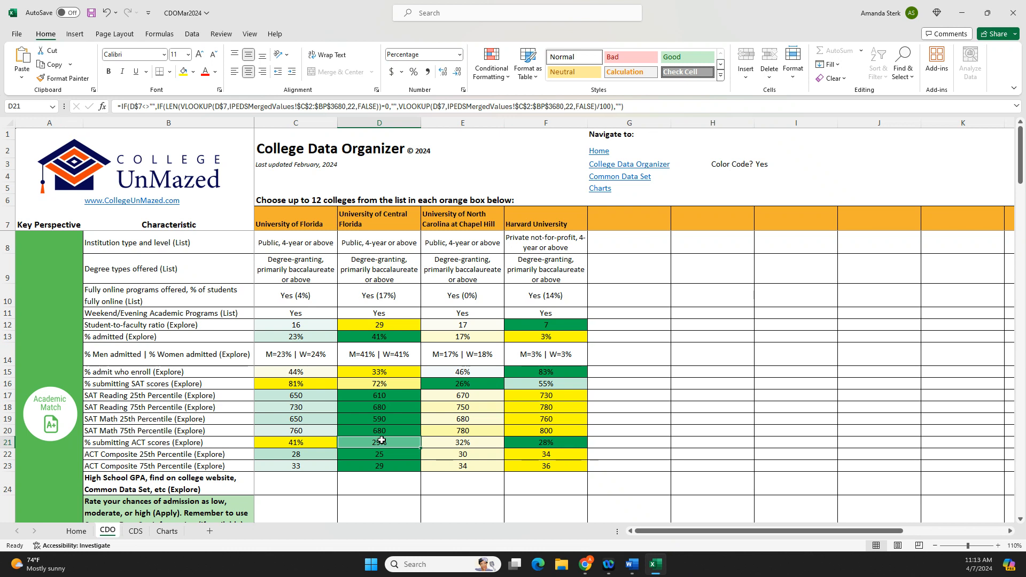
click(294, 383)
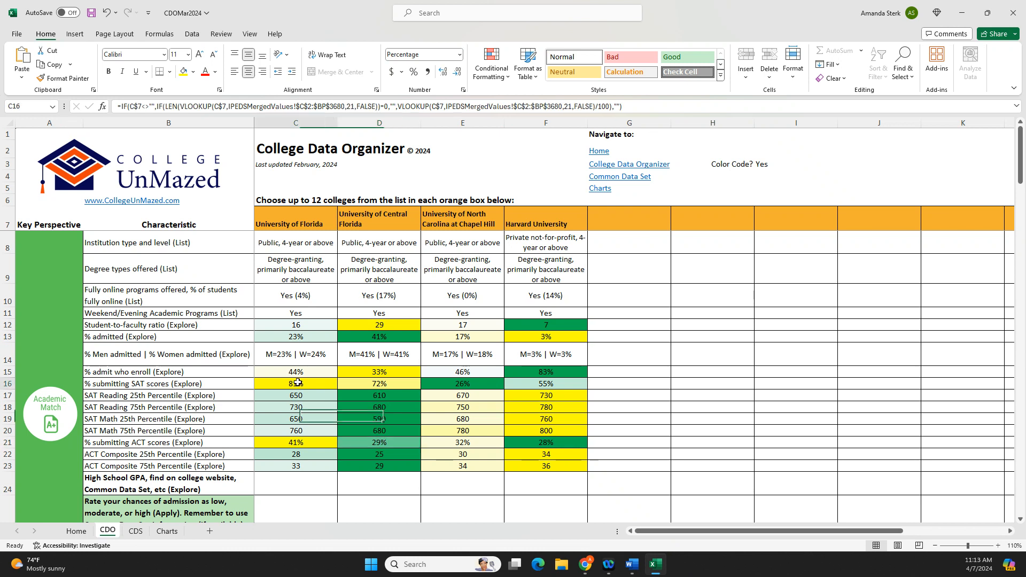
click(296, 443)
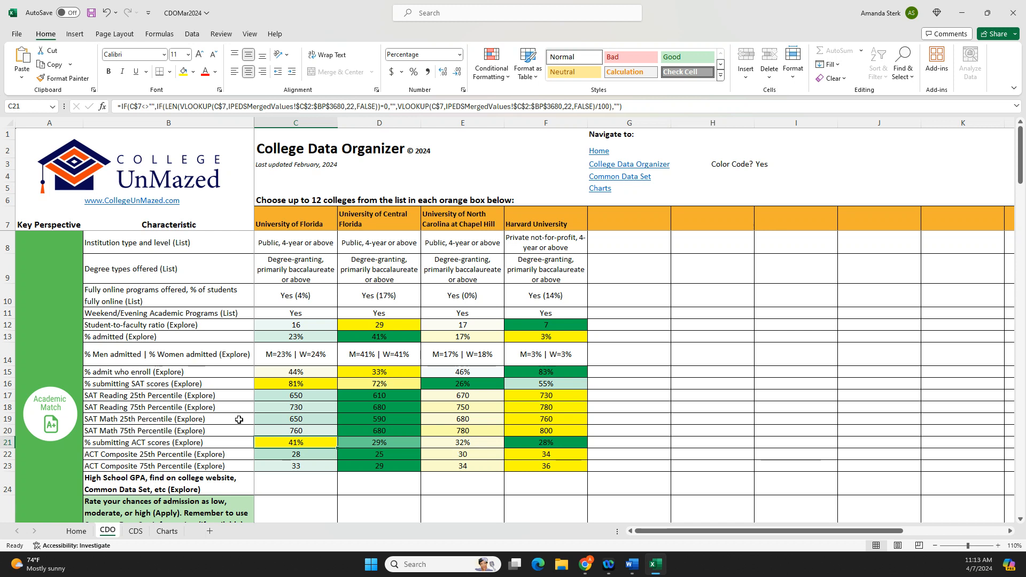
Step: Review the four colleges' color-coded student outcomes and costs, including net prices by income and the percentage of students receiving institutional aid
scroll(376, 444, down, 4)
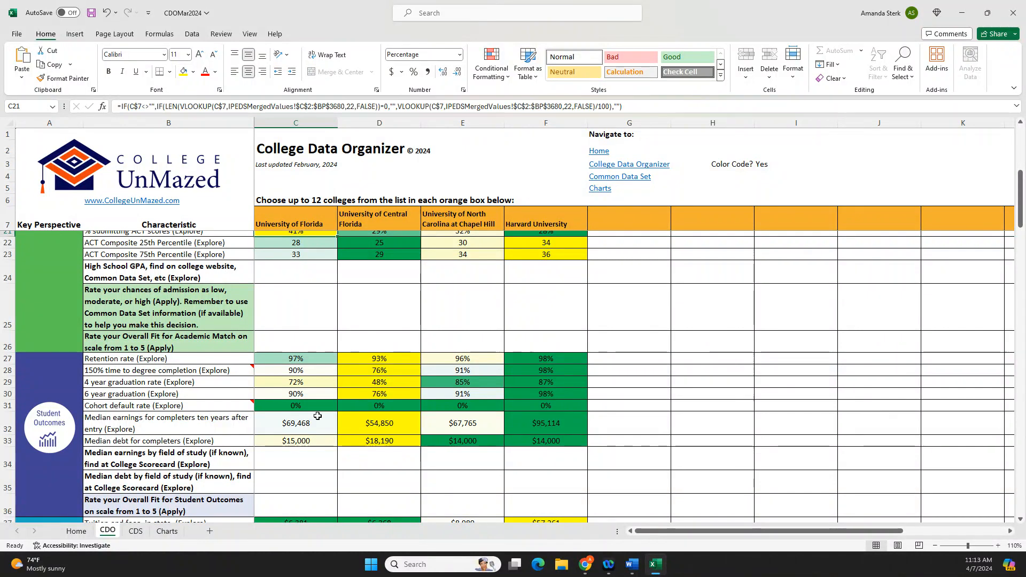
scroll(320, 417, down, 1)
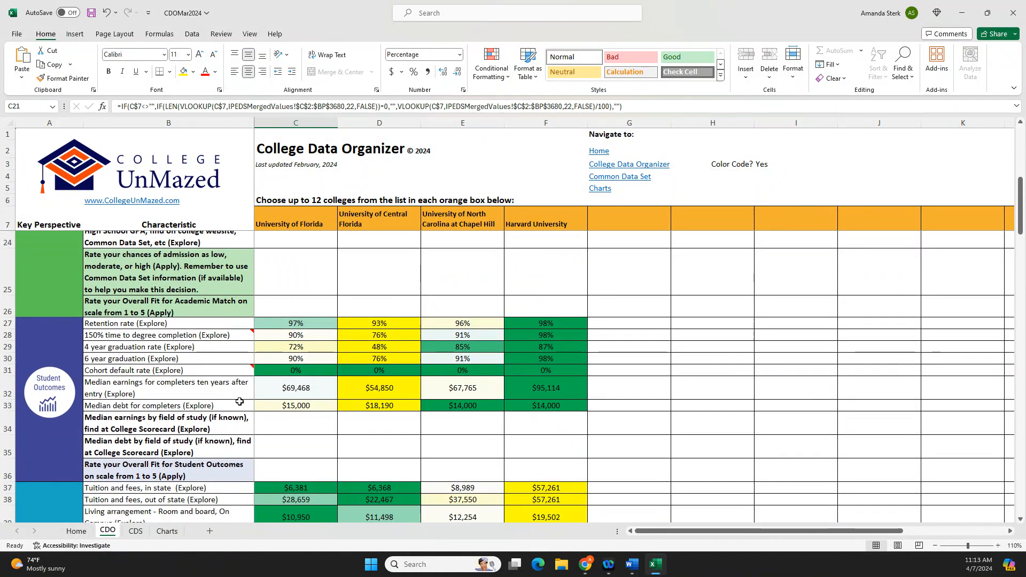
scroll(434, 436, down, 3)
scroll(434, 436, down, 3)
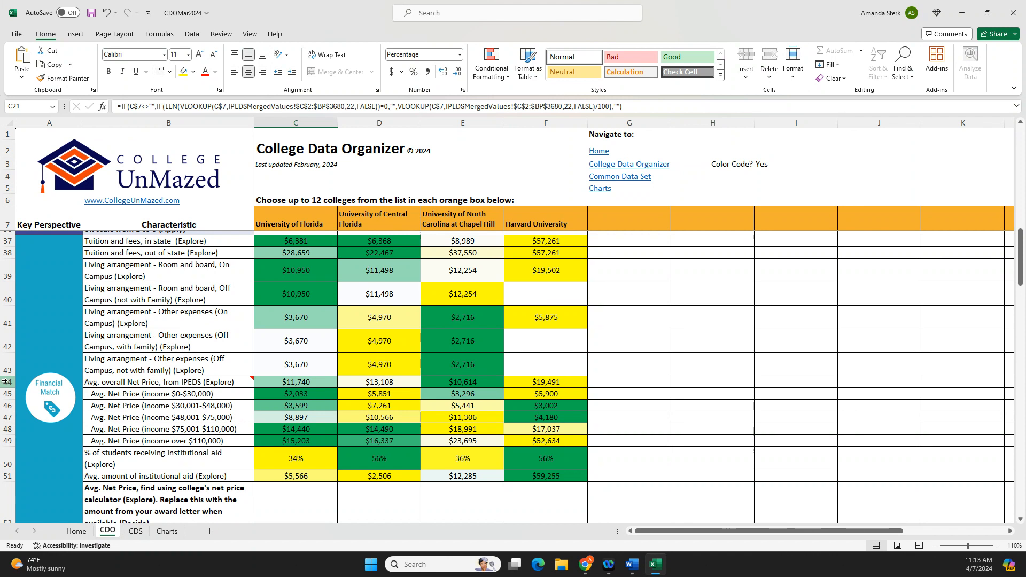
drag(3, 382, 7, 444)
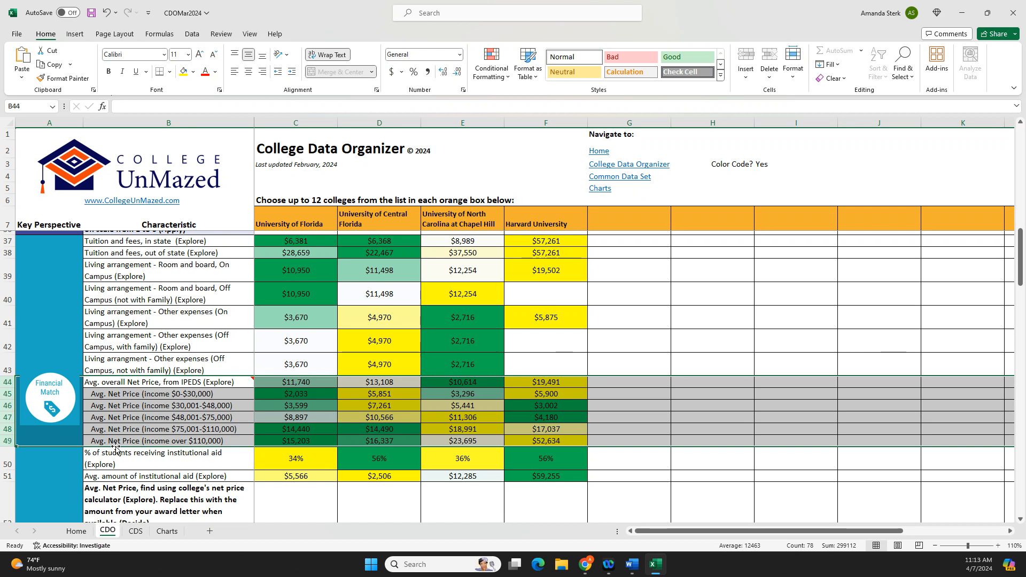
scroll(119, 440, down, 1)
scroll(118, 439, down, 1)
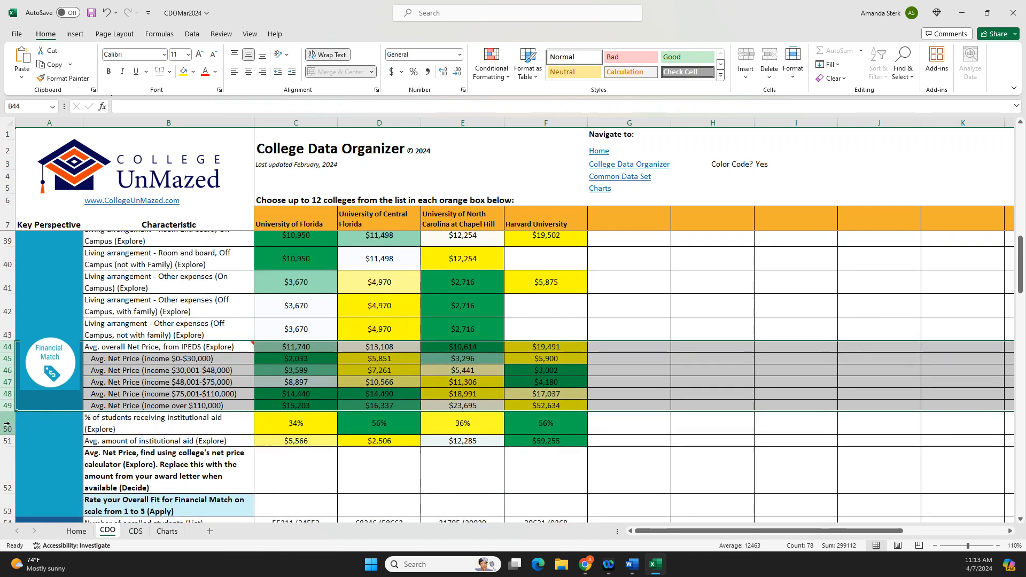
click(6, 424)
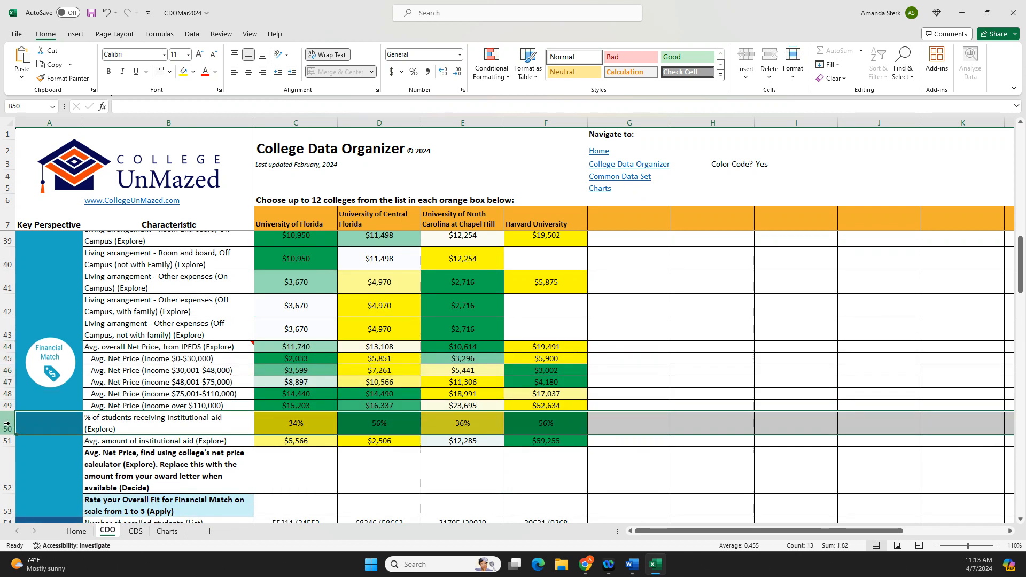
Step: Choose Marist College as the fifth college in cell G7
click(616, 223)
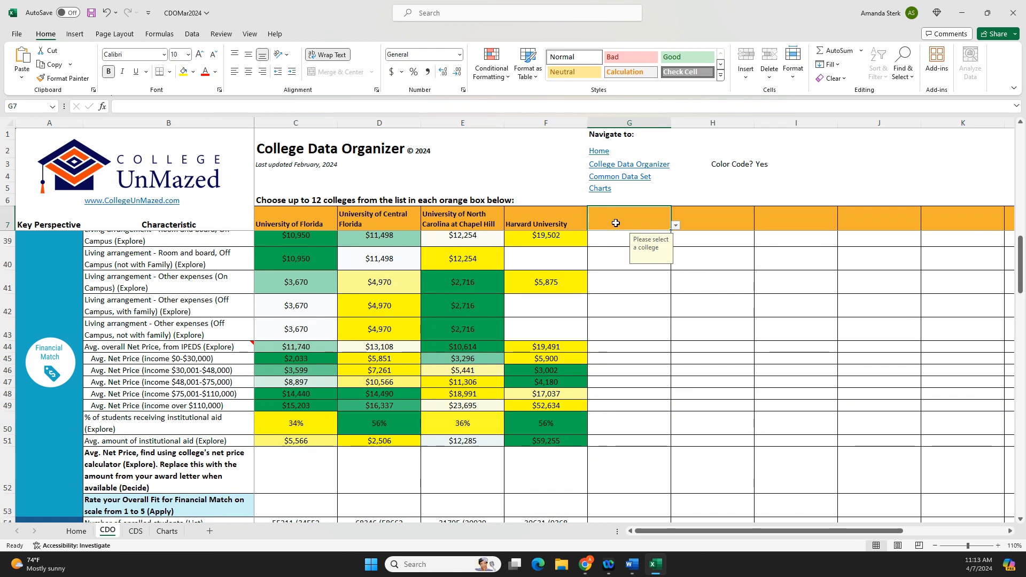
text(Marist)
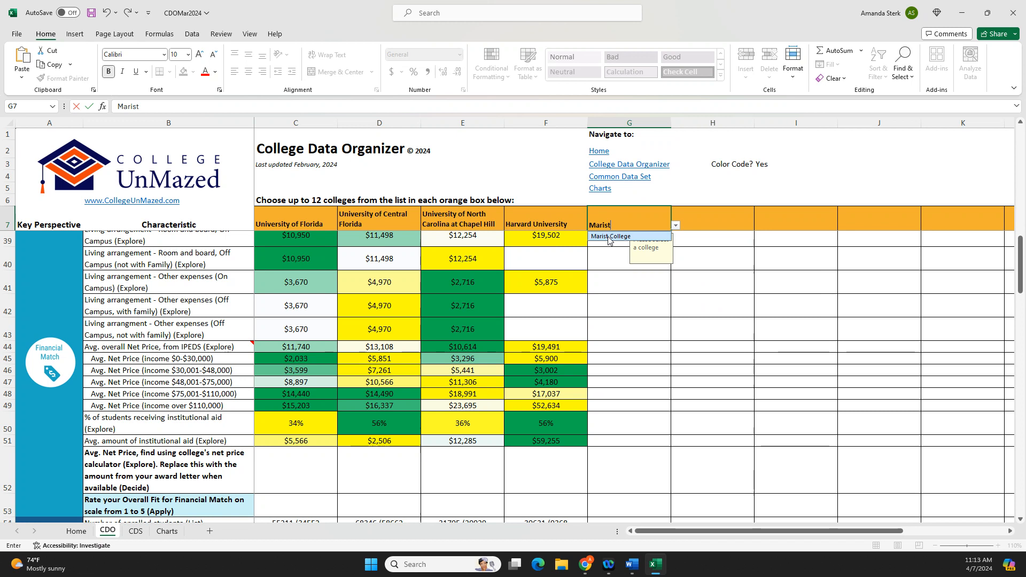
click(609, 236)
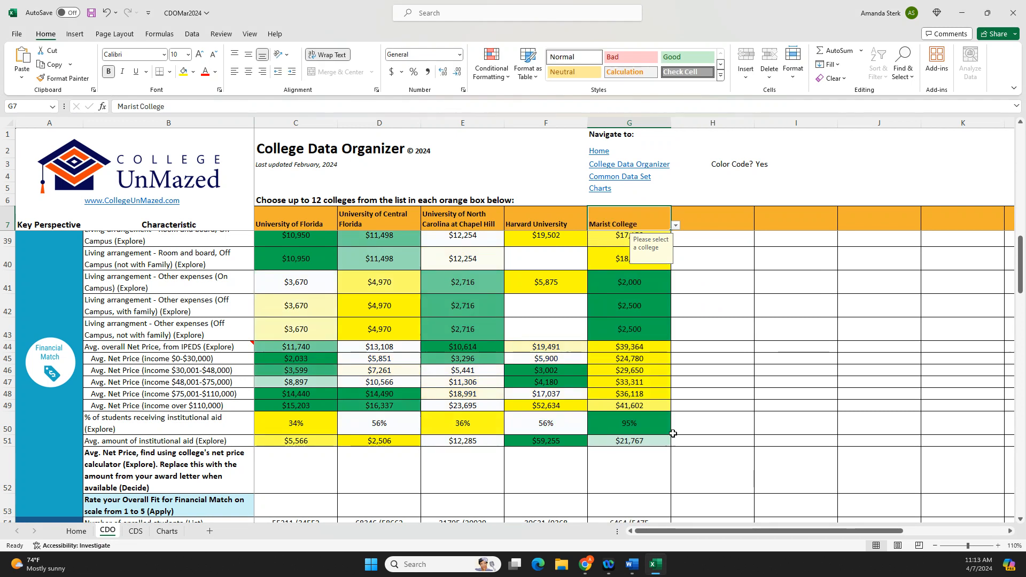
Step: Compare Marist College's institutional aid percentage and average aid amount with its tuition, room and board, and net prices
click(645, 426)
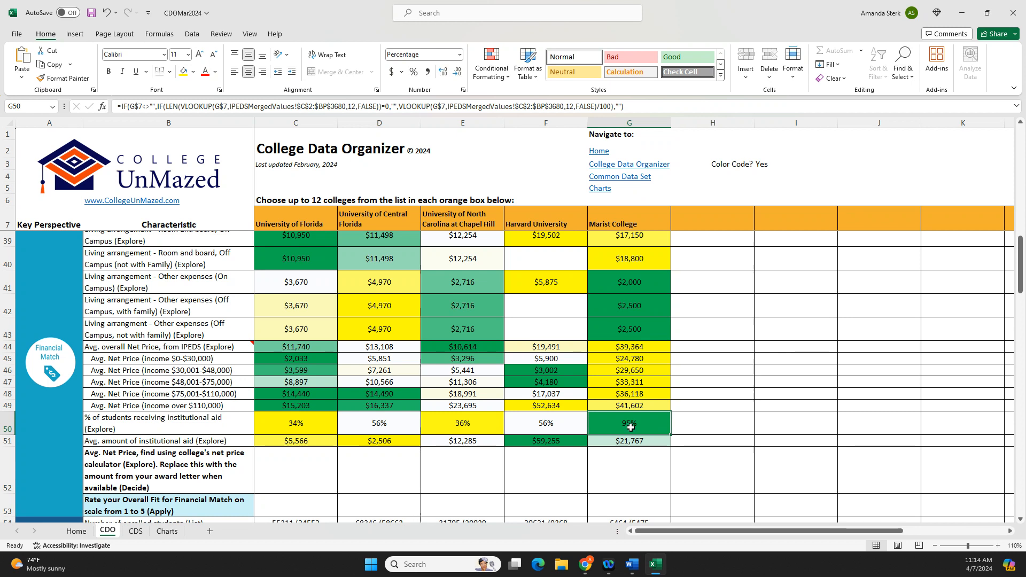
click(643, 442)
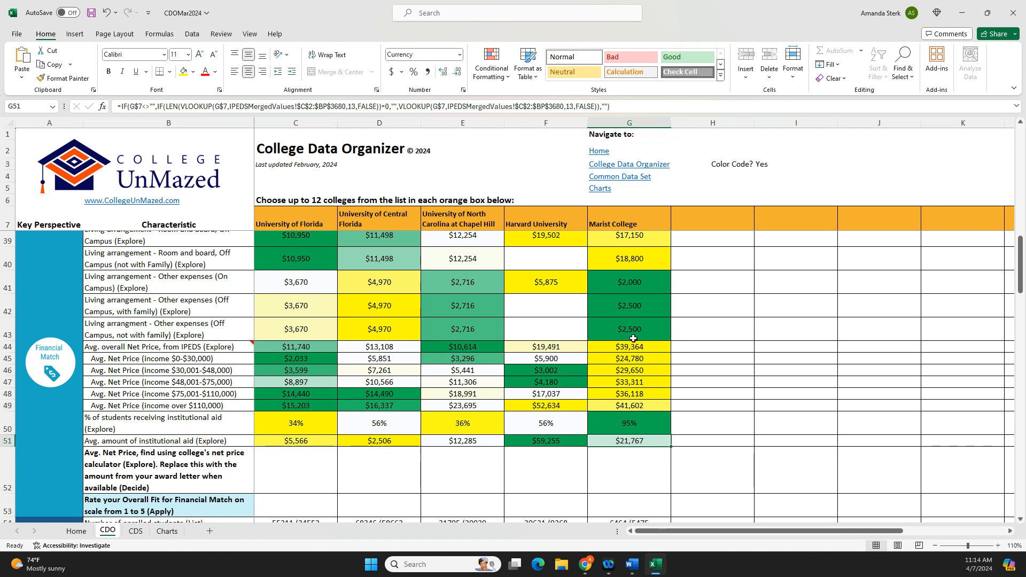
scroll(633, 339, up, 2)
drag(637, 312, 638, 342)
scroll(639, 406, down, 1)
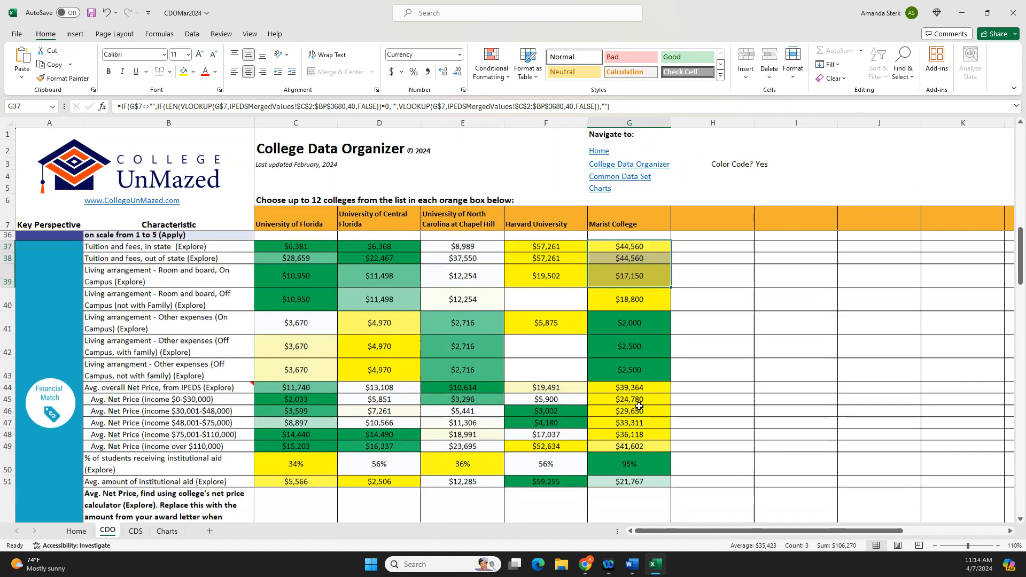
scroll(639, 406, down, 1)
drag(634, 459, 668, 477)
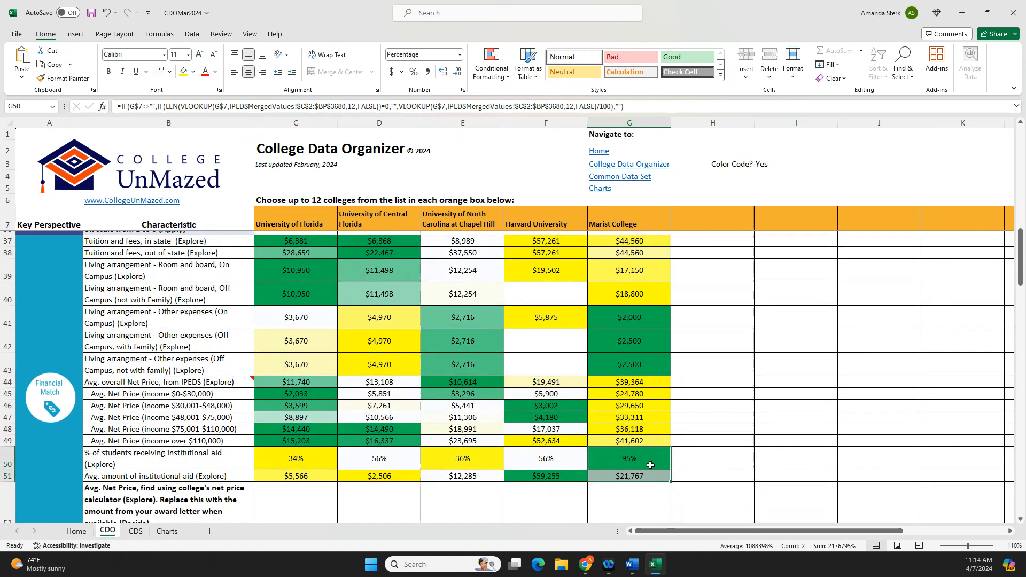
click(631, 475)
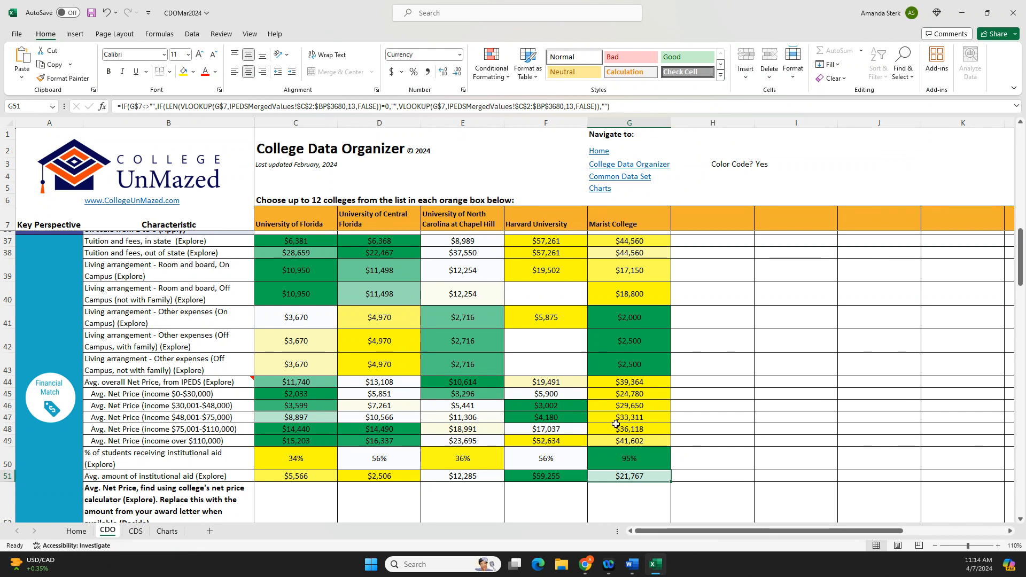
click(636, 458)
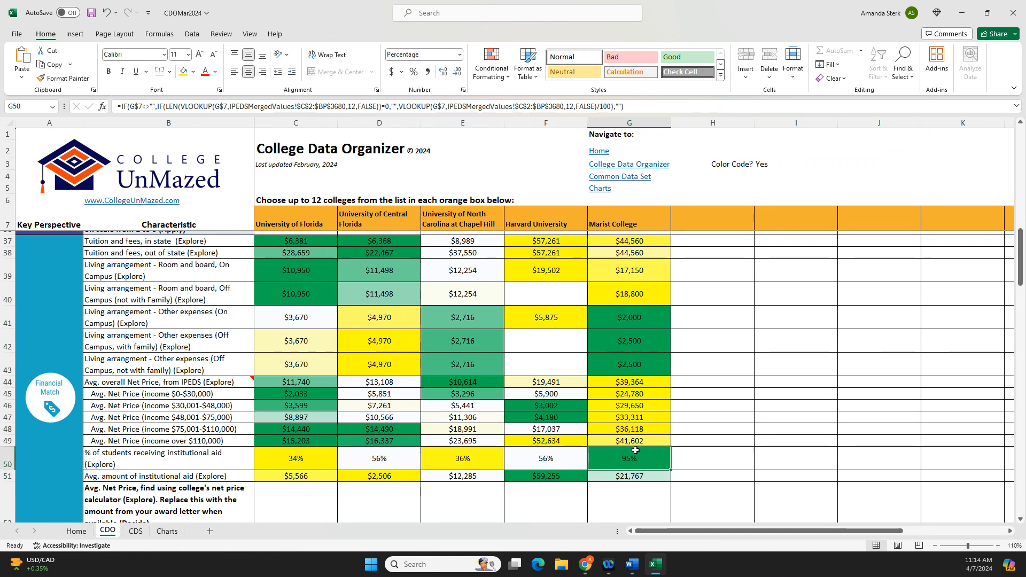
Step: Remove Marist College from the college selection cell G7
click(621, 213)
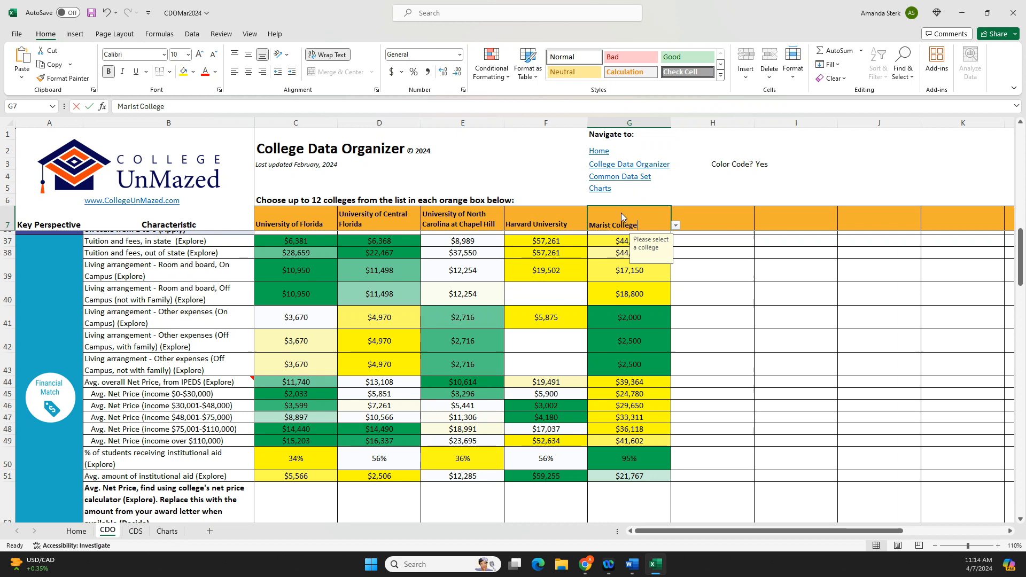
key(BackSpace)
click(711, 362)
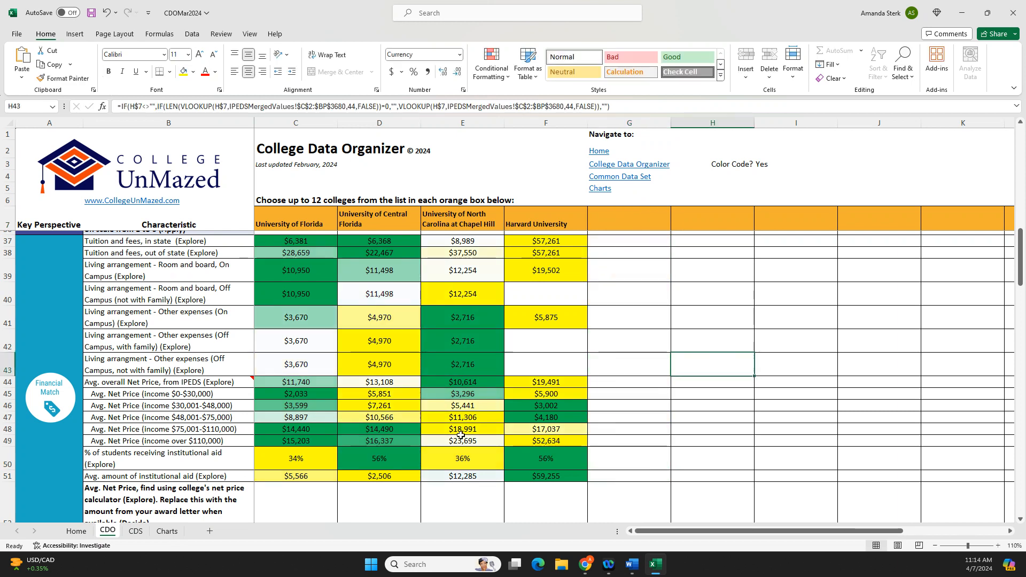
Step: Enter row 52 net prices: 12000 for University of Florida, 15223 for University of Central Florida, 25000 for University of North Carolina at Chapel Hill
scroll(469, 433, down, 3)
scroll(440, 425, up, 1)
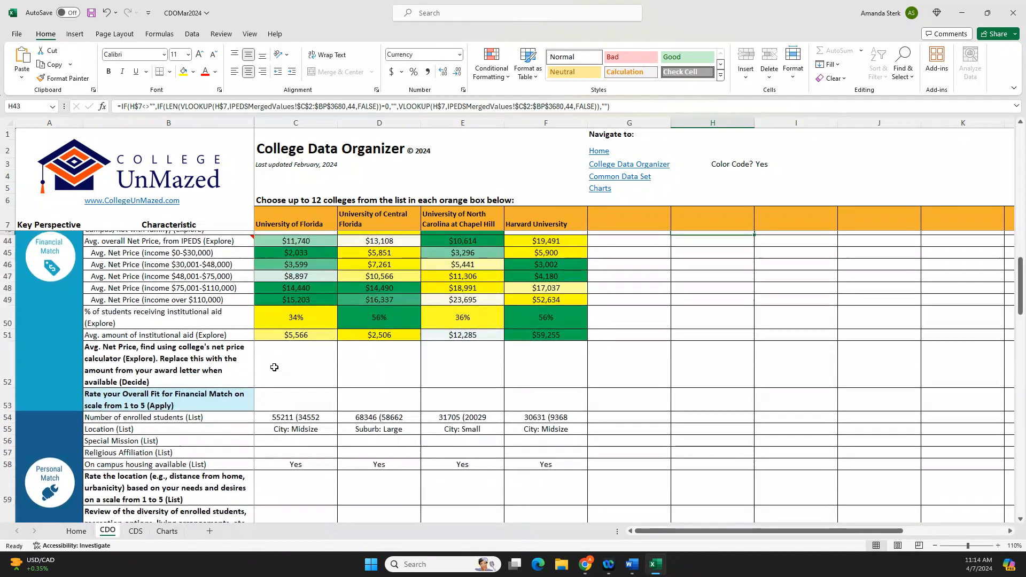
drag(275, 367, 534, 391)
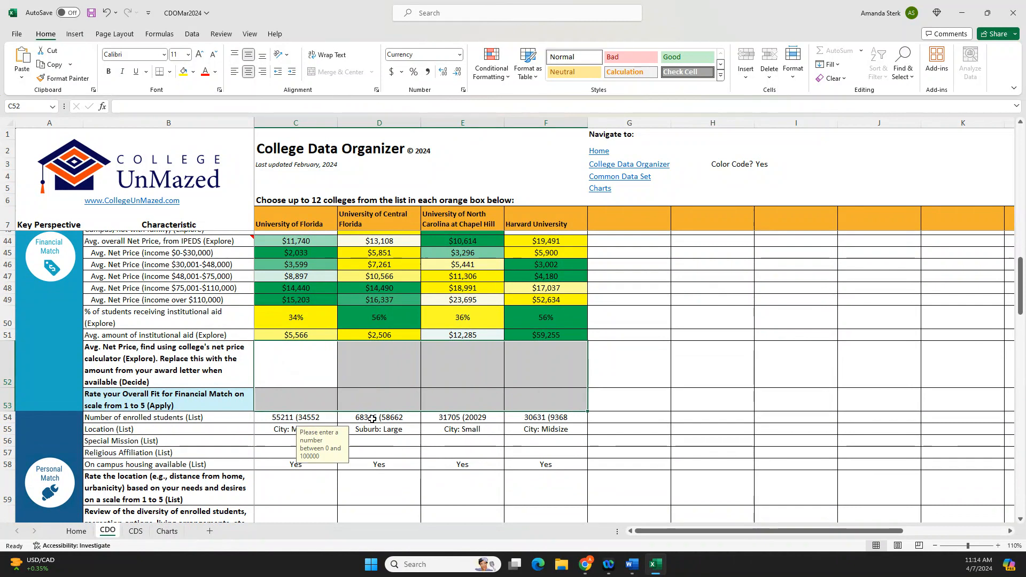
scroll(378, 421, up, 3)
scroll(378, 420, down, 2)
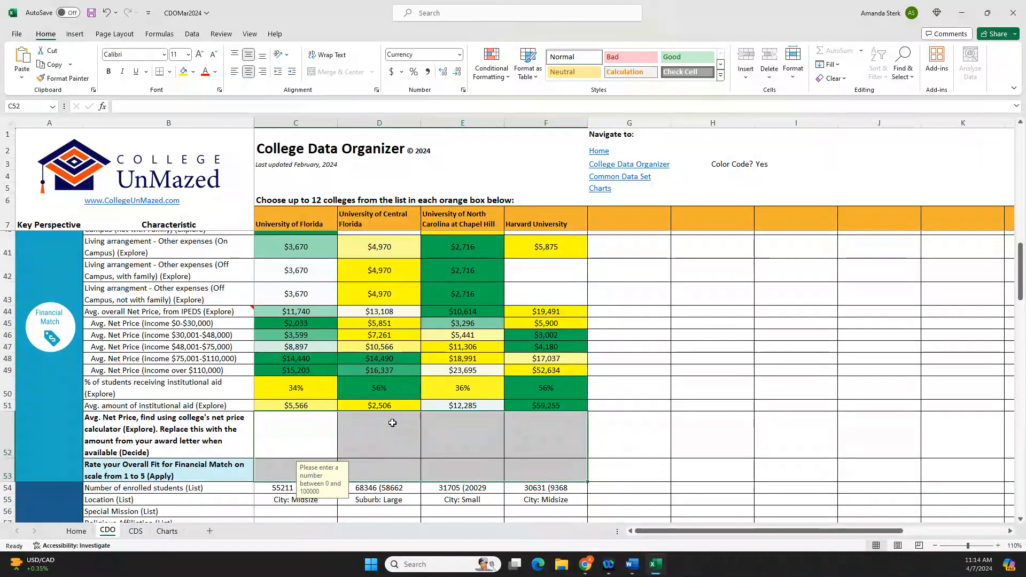
click(10, 426)
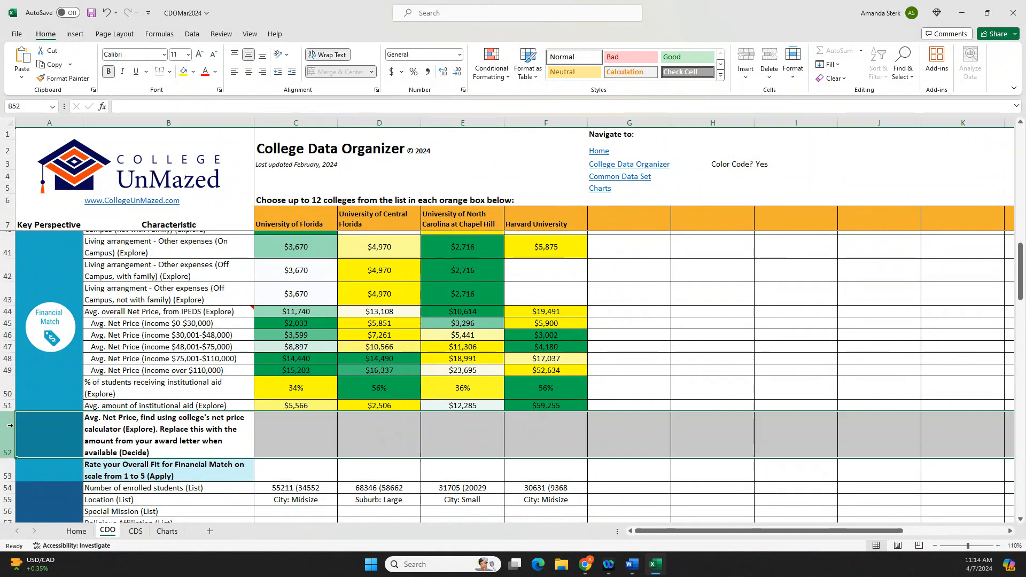
click(299, 442)
text(12000)
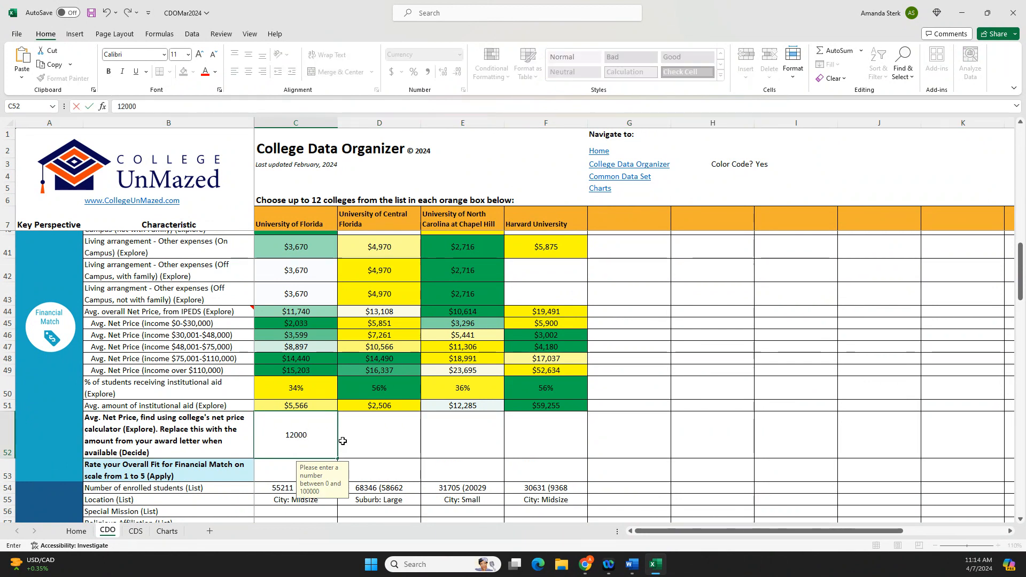
click(383, 438)
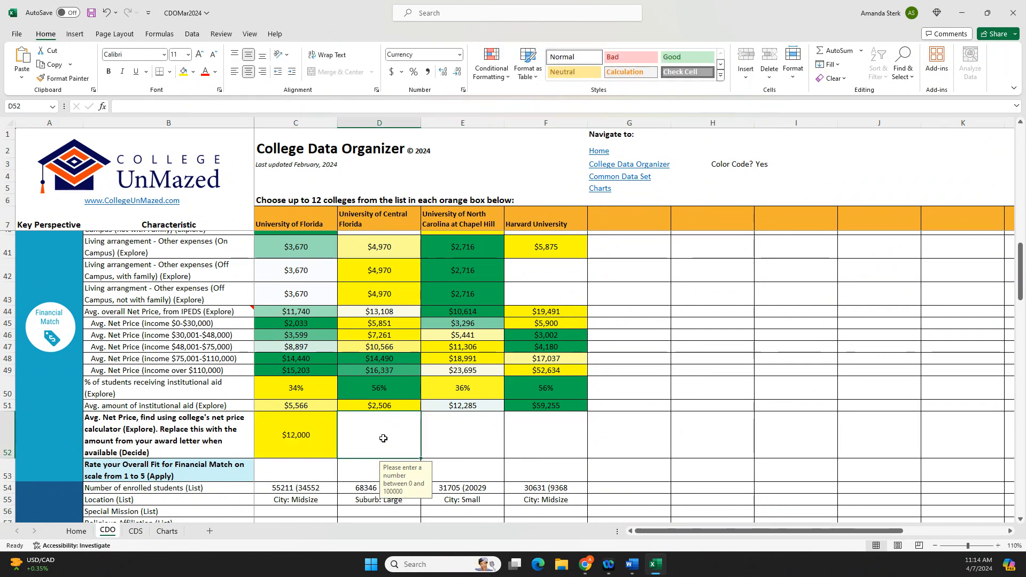
text(15,223)
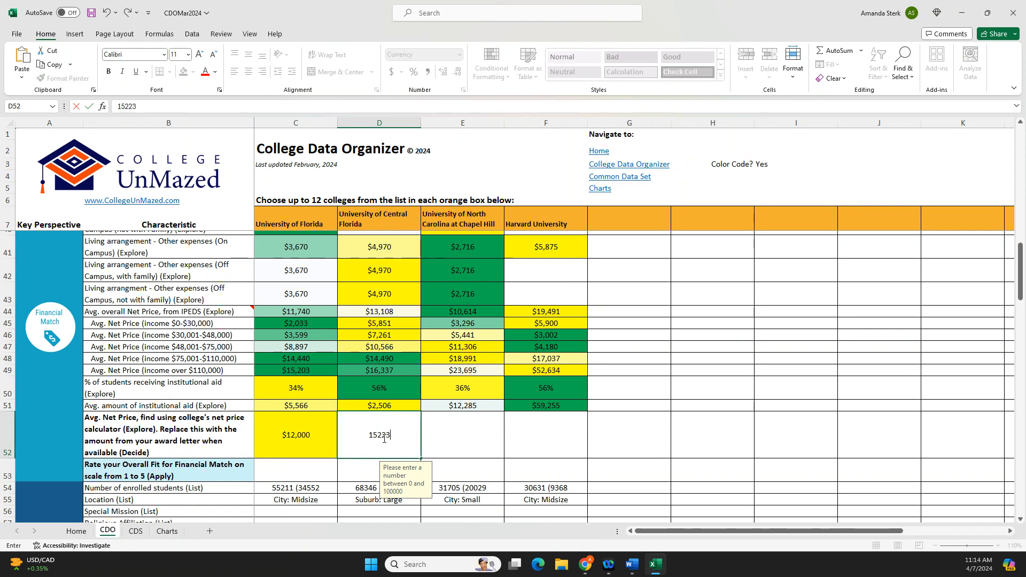
key(Return)
click(452, 437)
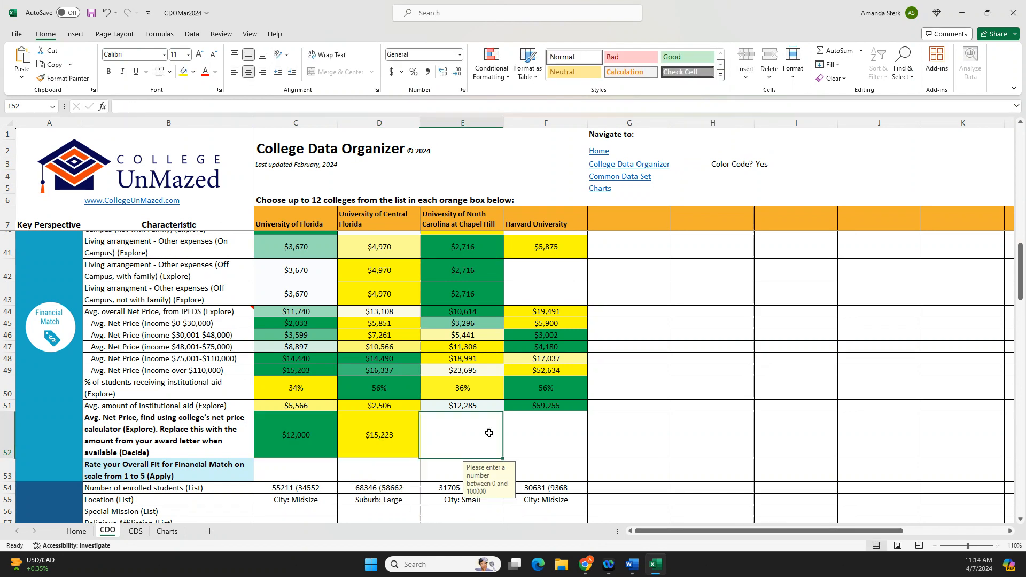
text(25,0)
text(000)
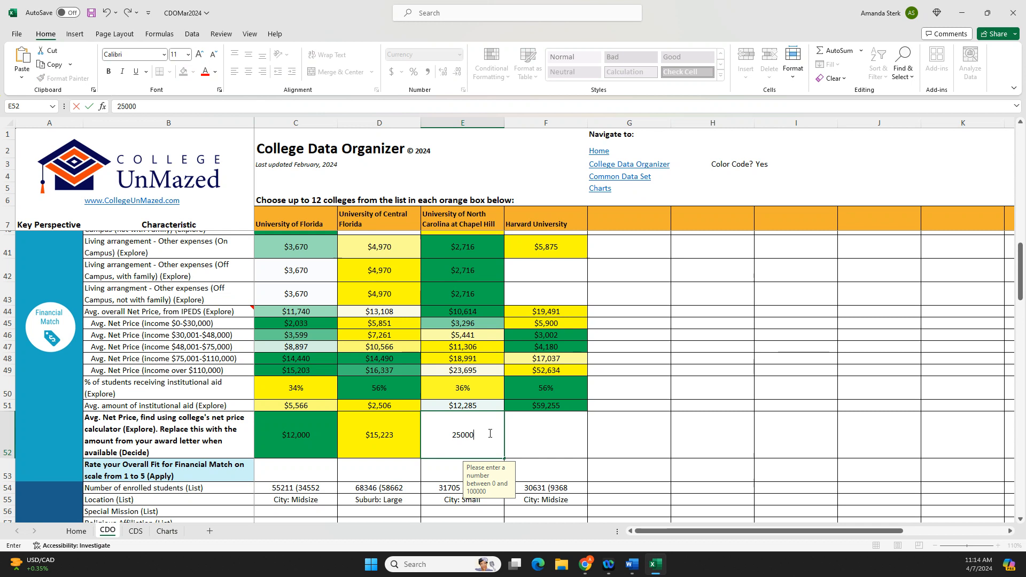
click(515, 431)
Step: Rate the overall fit for Student Outcomes in row 36 as 3, 4, 5 and 3 for the four colleges in column order
scroll(415, 395, up, 1)
scroll(415, 394, up, 2)
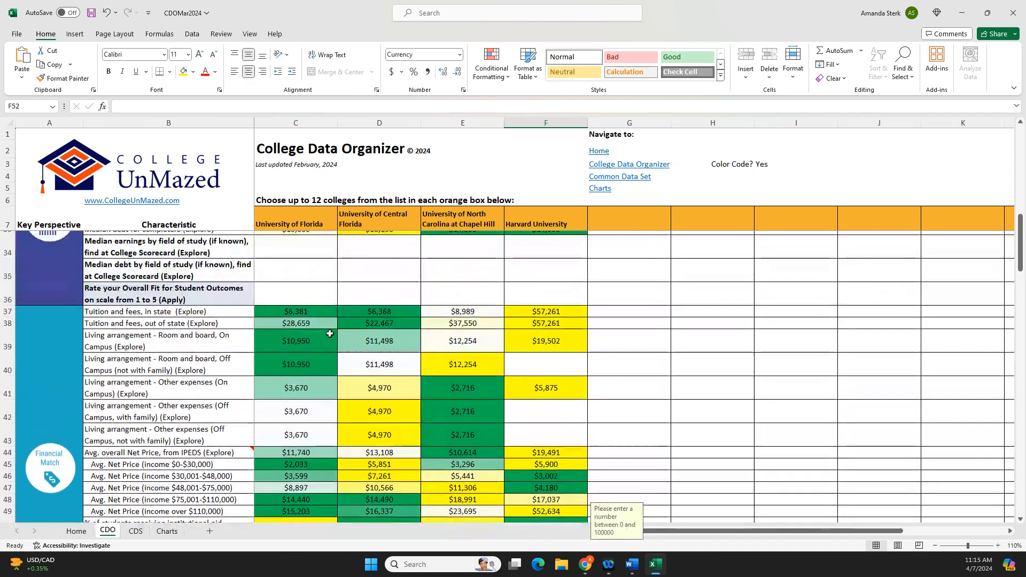
drag(106, 297, 521, 292)
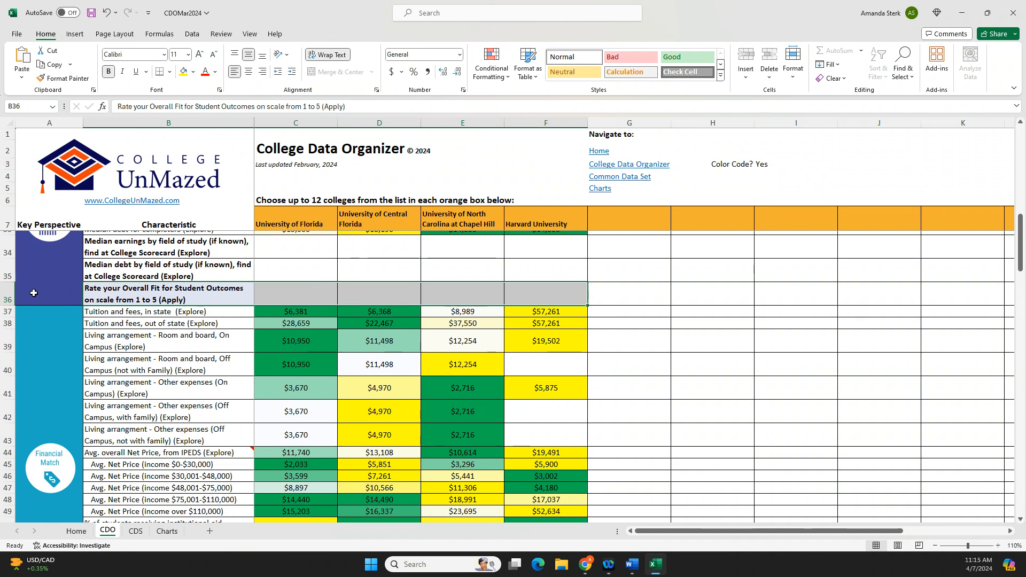
click(4, 293)
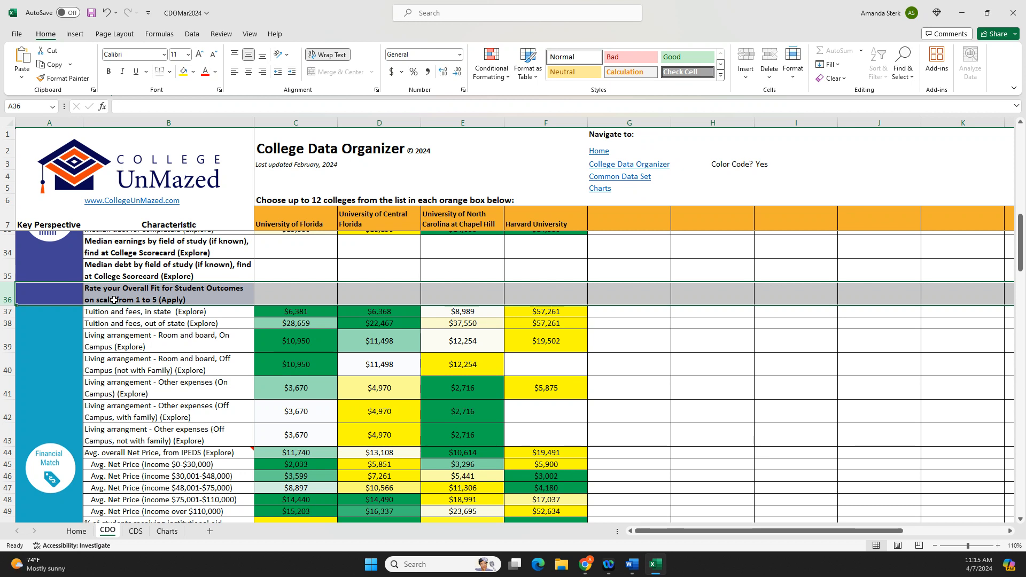
scroll(383, 320, up, 2)
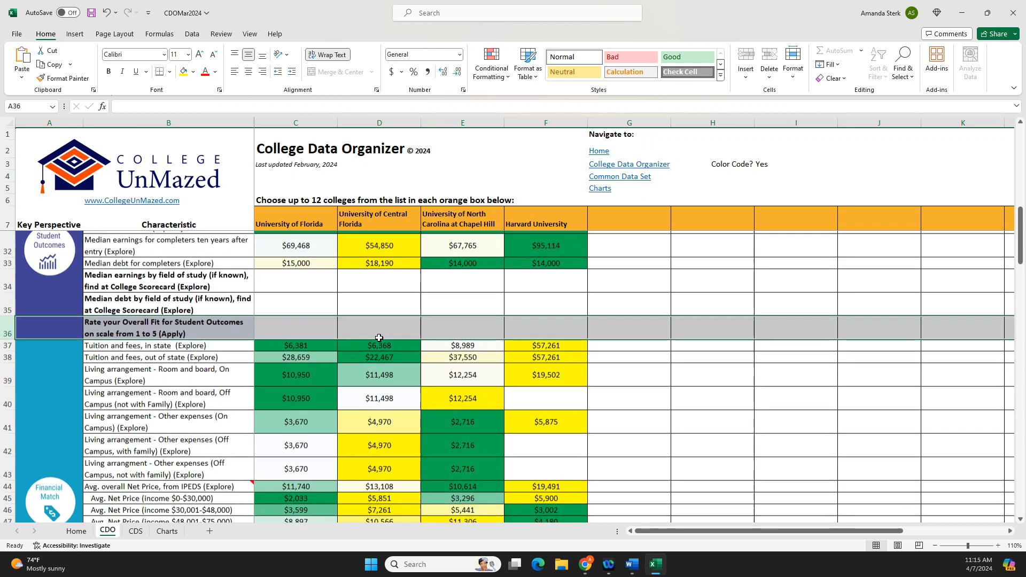
double_click(321, 364)
text(3)
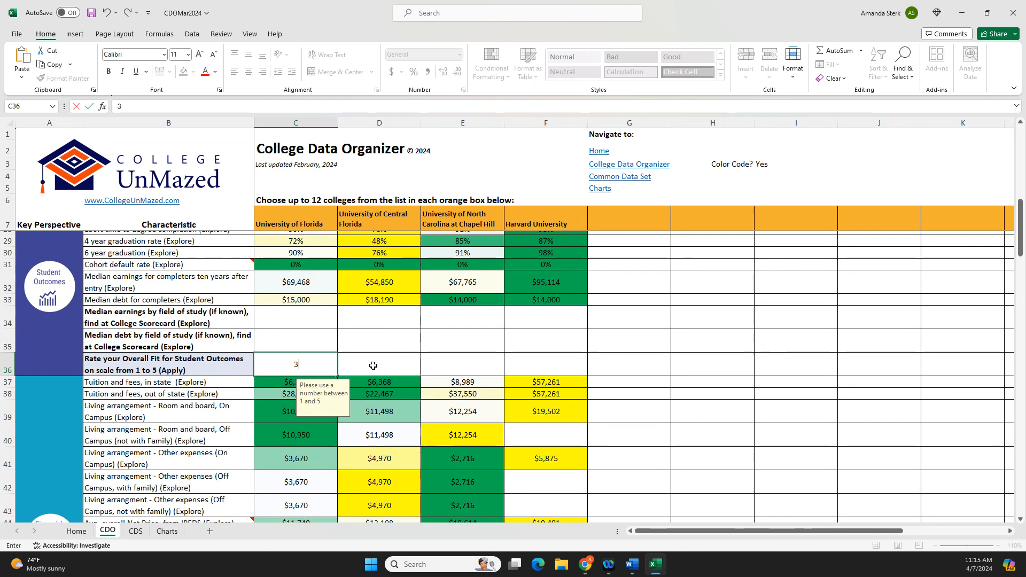
click(373, 366)
text(4)
click(447, 366)
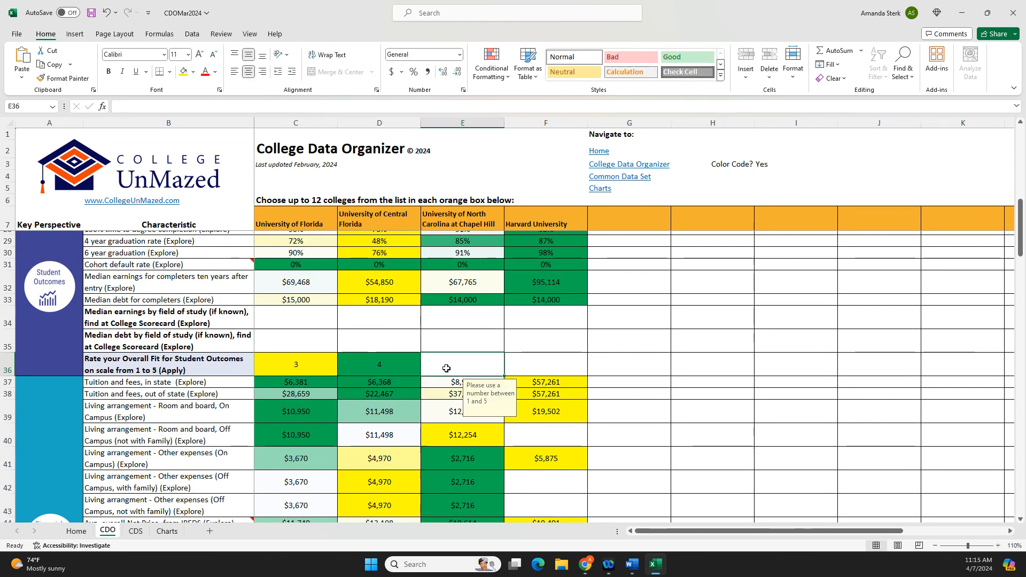
text(5)
click(546, 370)
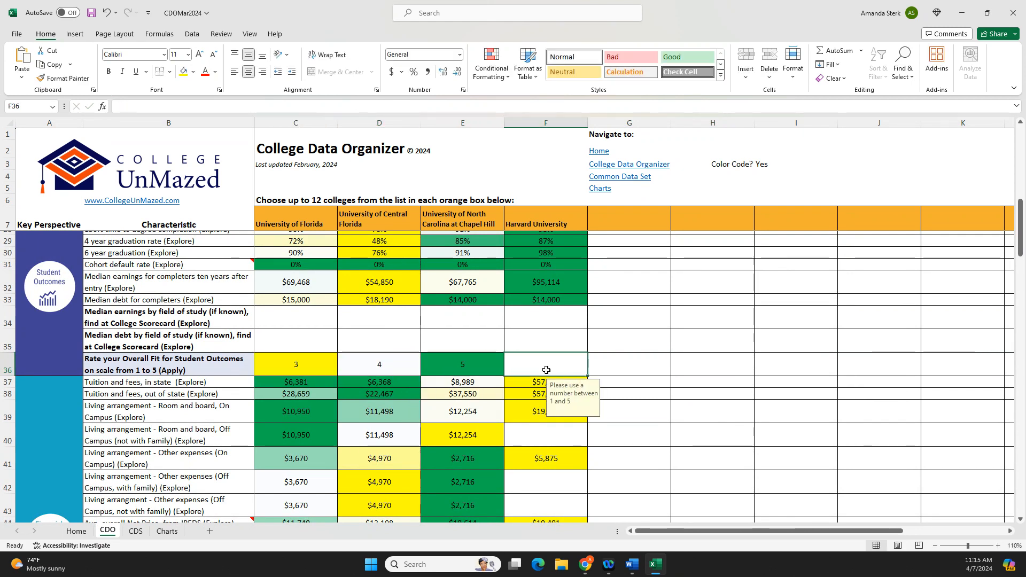
text(3)
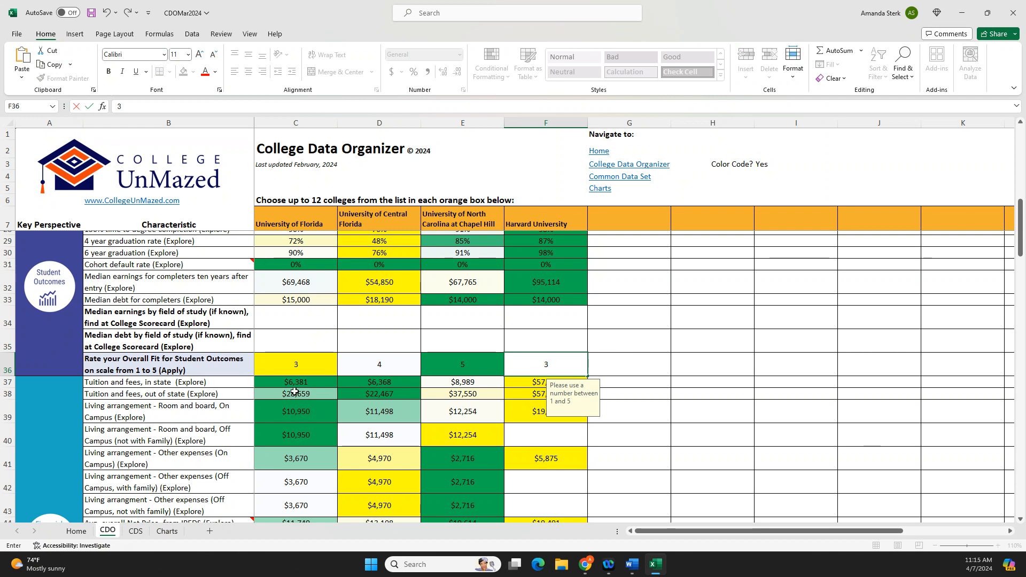
click(432, 373)
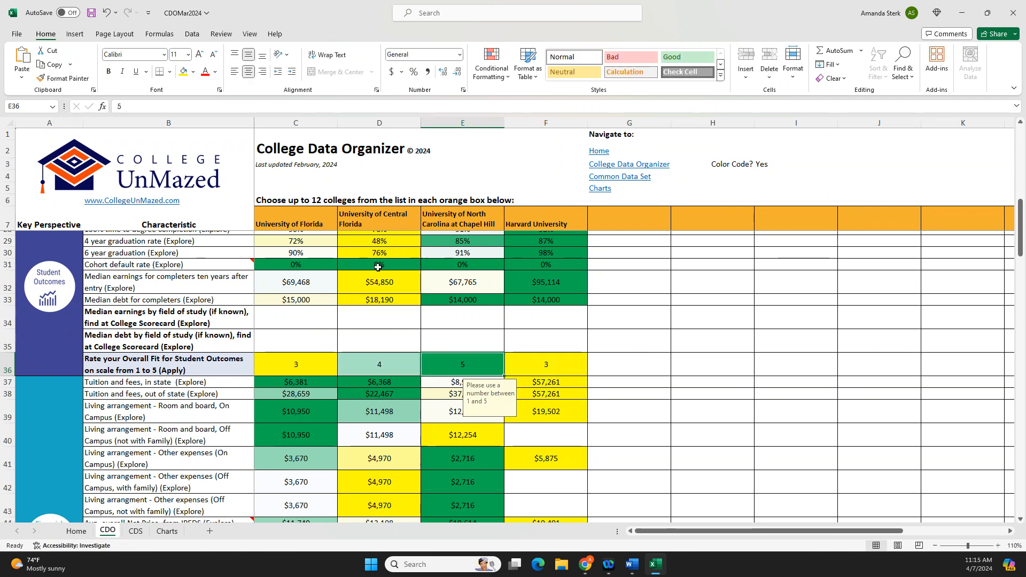
Step: Switch to the CDS sheet holding the Common Data Set information
click(135, 531)
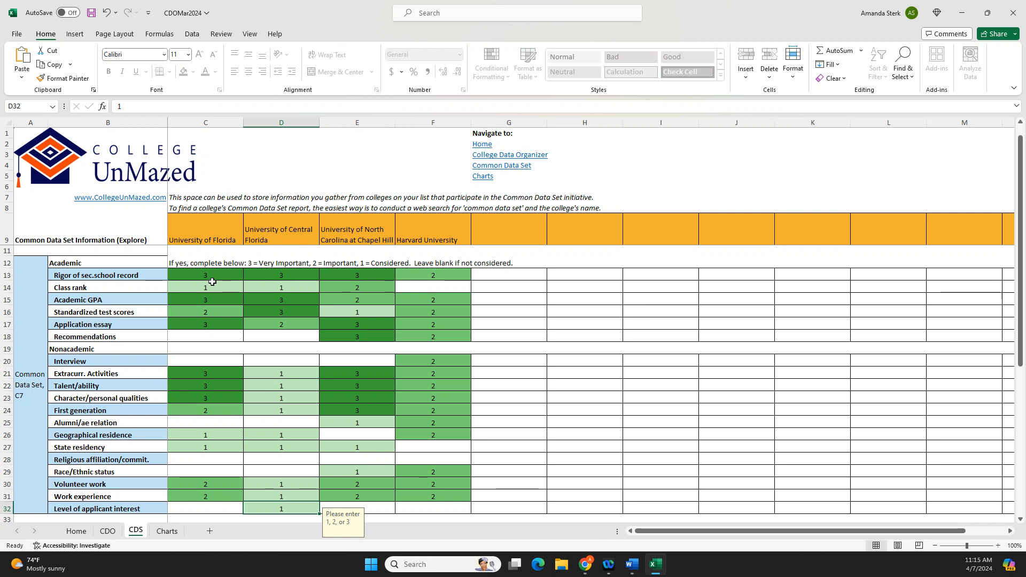
Step: Rate Recommendations as 3 for University of Florida and University of Central Florida in row 18
click(194, 336)
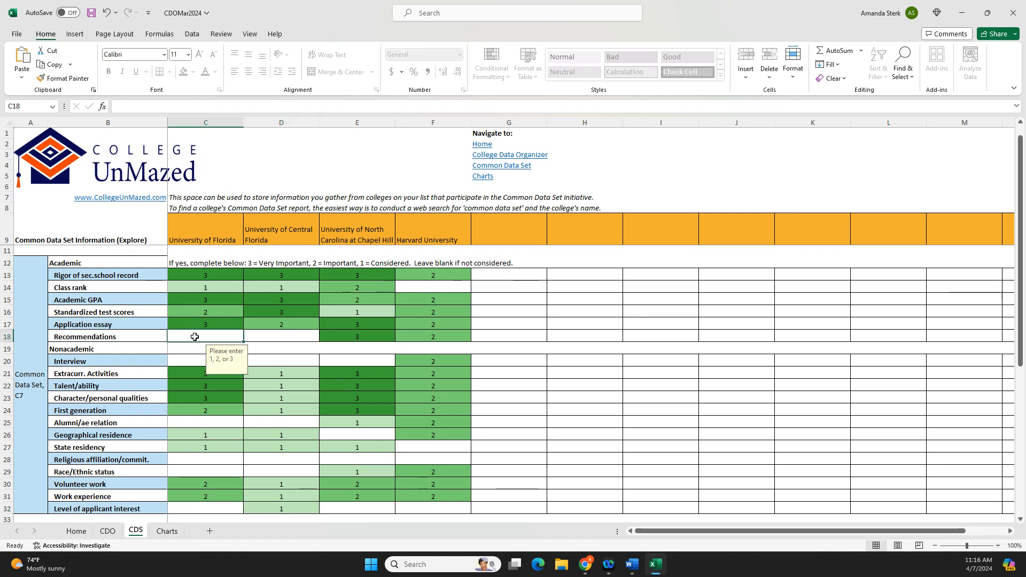
text(3)
click(278, 336)
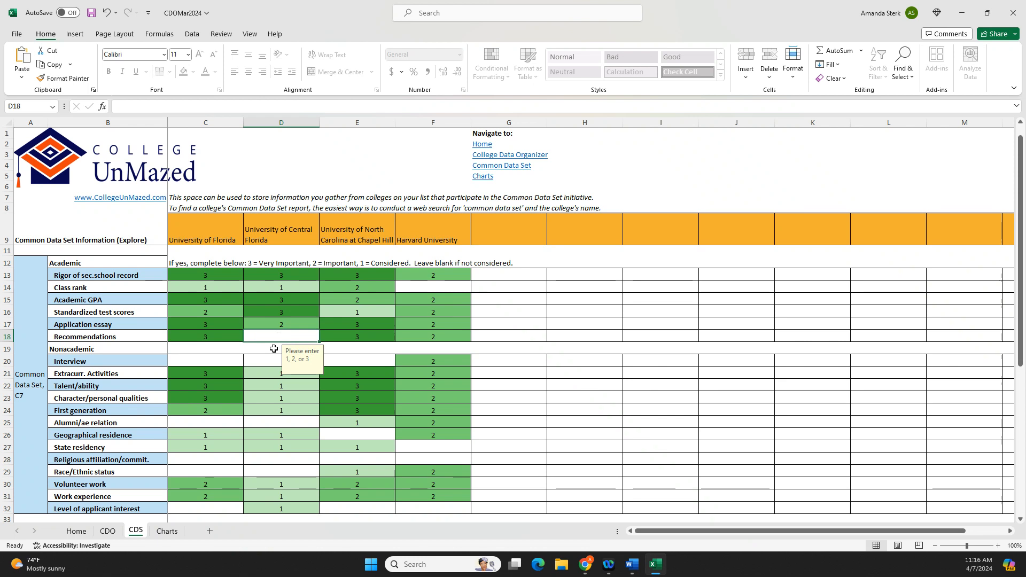
text(3)
click(236, 382)
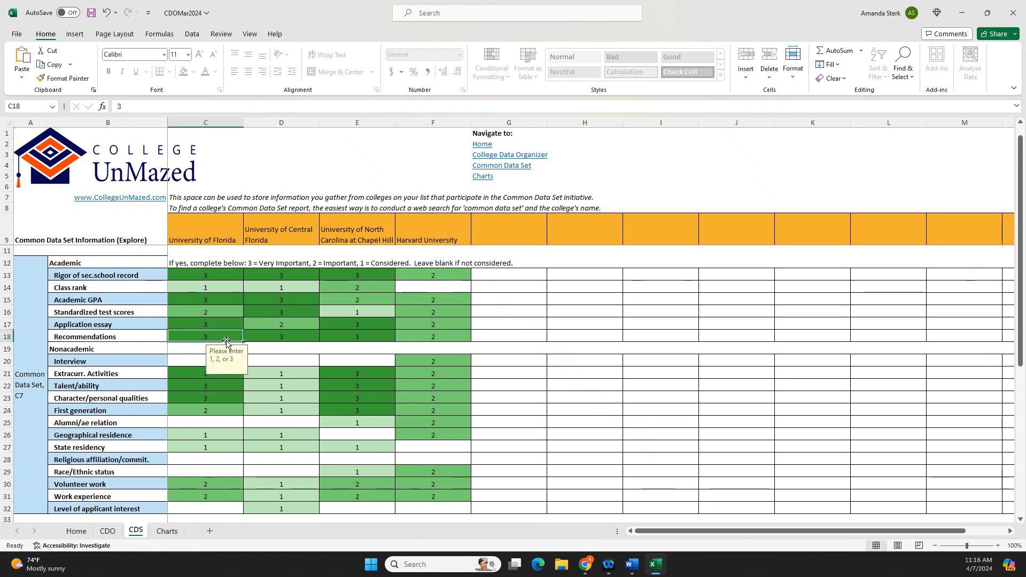
Step: Clear the Recommendations ratings of University of Florida and University of Central Florida
click(226, 339)
text(3)
key(BackSpace)
click(257, 338)
key(BackSpace)
click(277, 357)
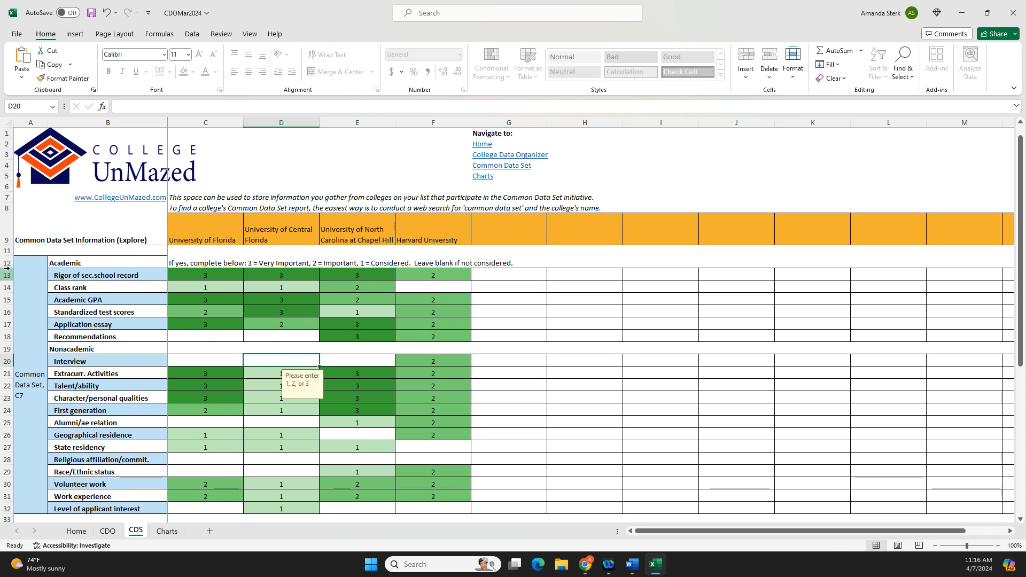
Step: Compare the four colleges' importance ratings for school record rigor, academic GPA, standardized test scores, application essay and recommendations
drag(203, 275, 470, 279)
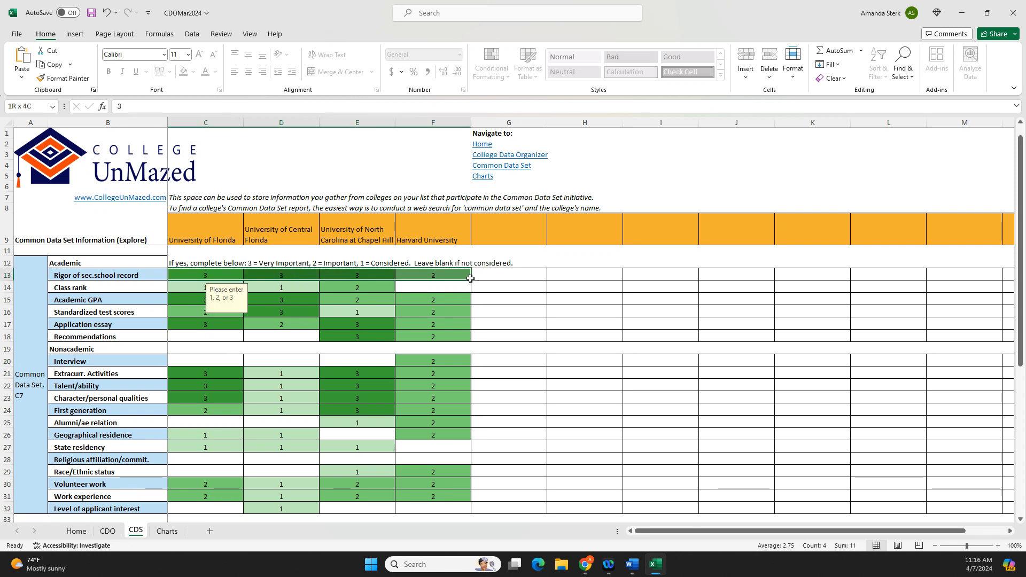
drag(205, 300, 428, 305)
drag(185, 312, 417, 312)
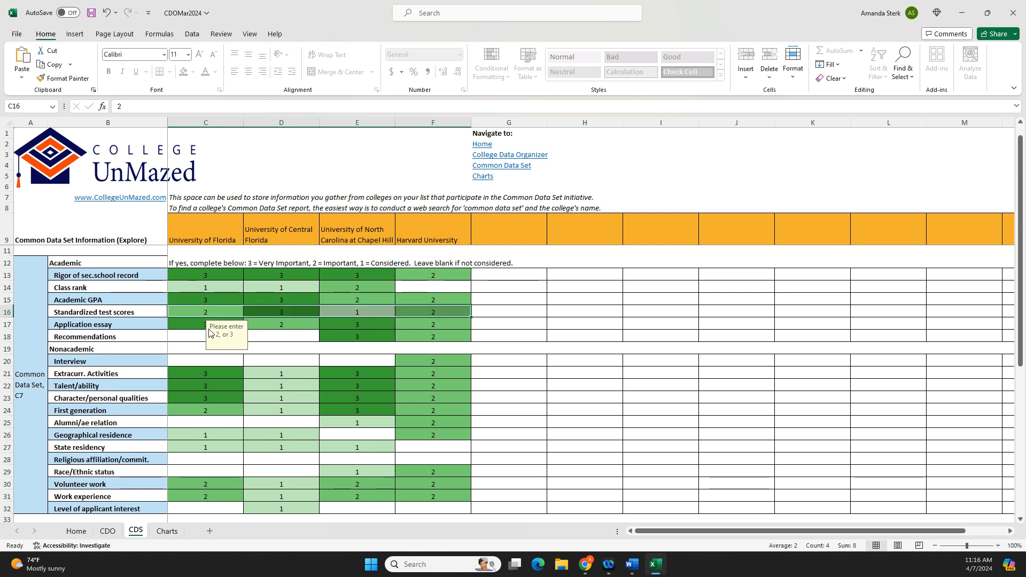
drag(195, 325, 423, 324)
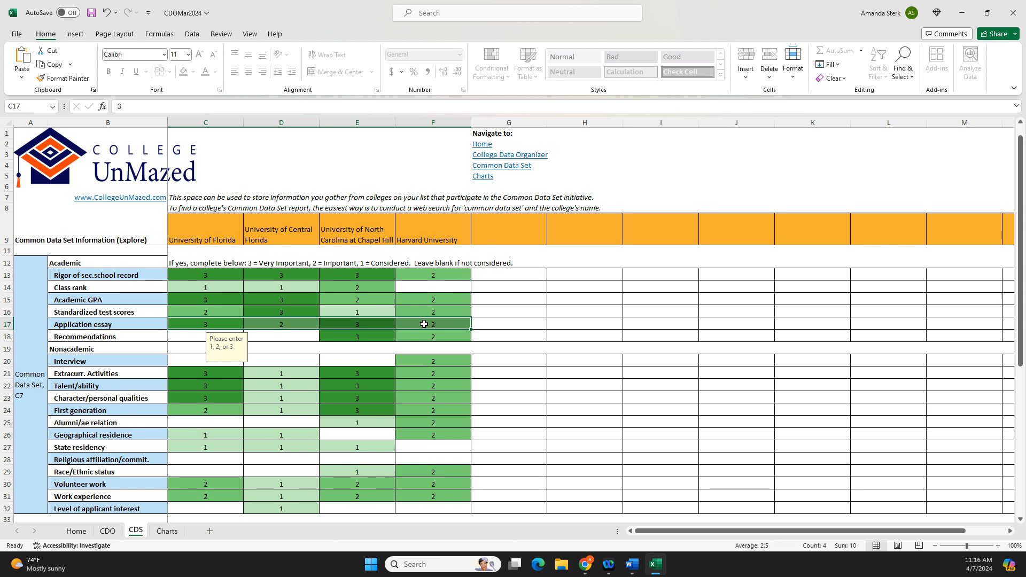
click(193, 334)
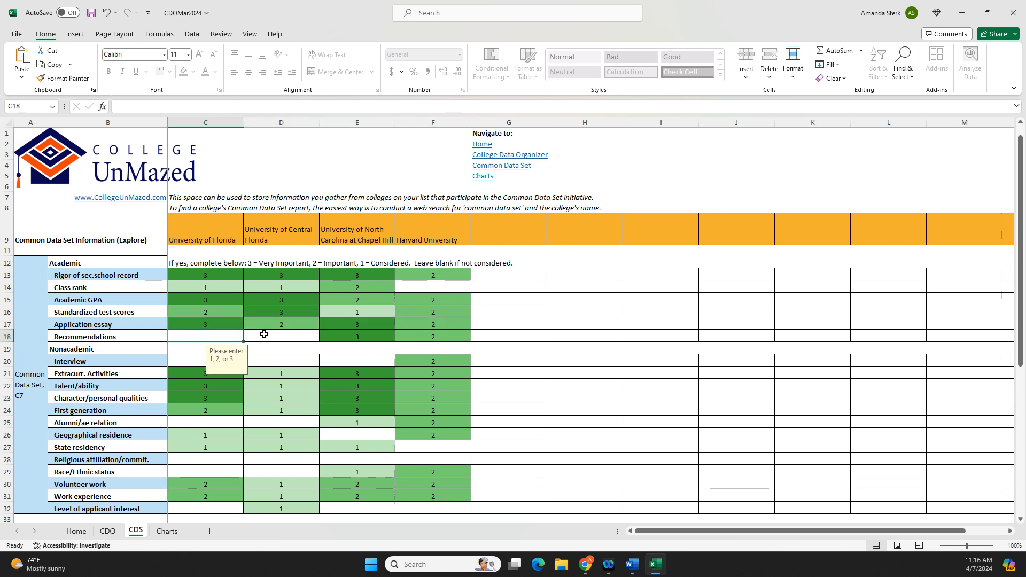
Step: Compare the four colleges' importance ratings for recommendations, alumni relation and geographical residence
click(264, 335)
drag(215, 339, 285, 338)
click(373, 334)
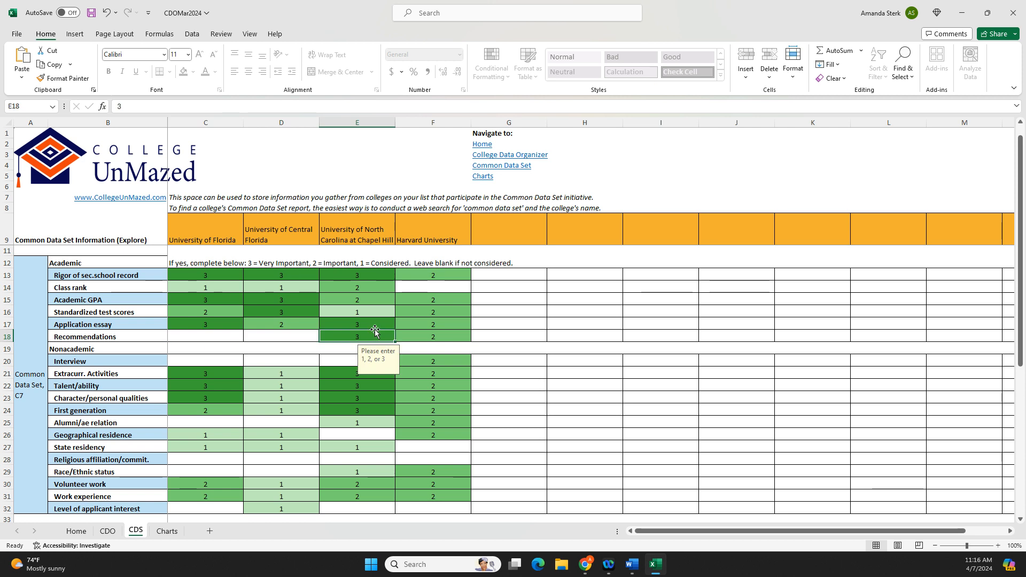
click(416, 338)
drag(362, 336, 429, 334)
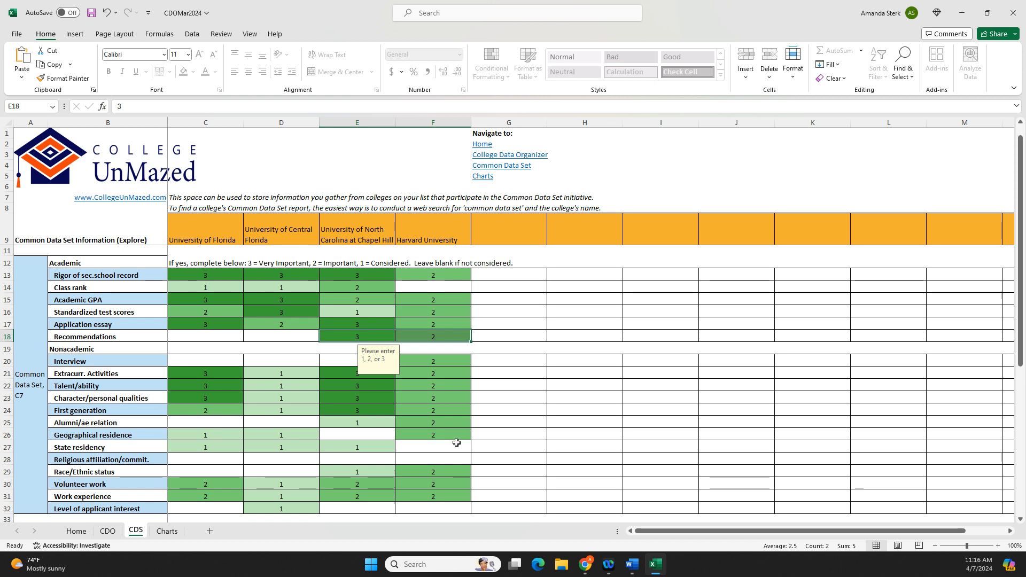
scroll(456, 443, down, 1)
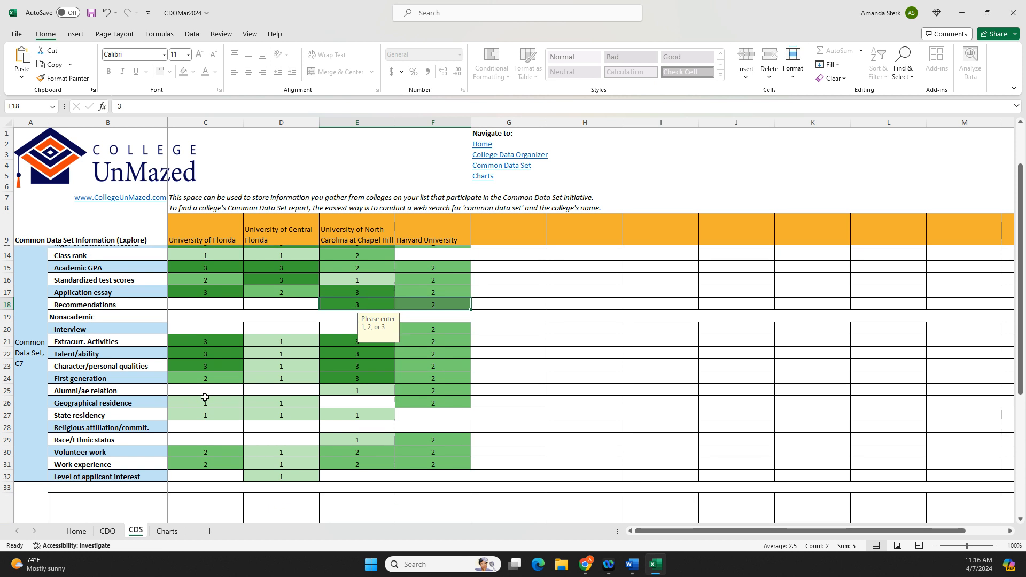
drag(221, 394, 431, 389)
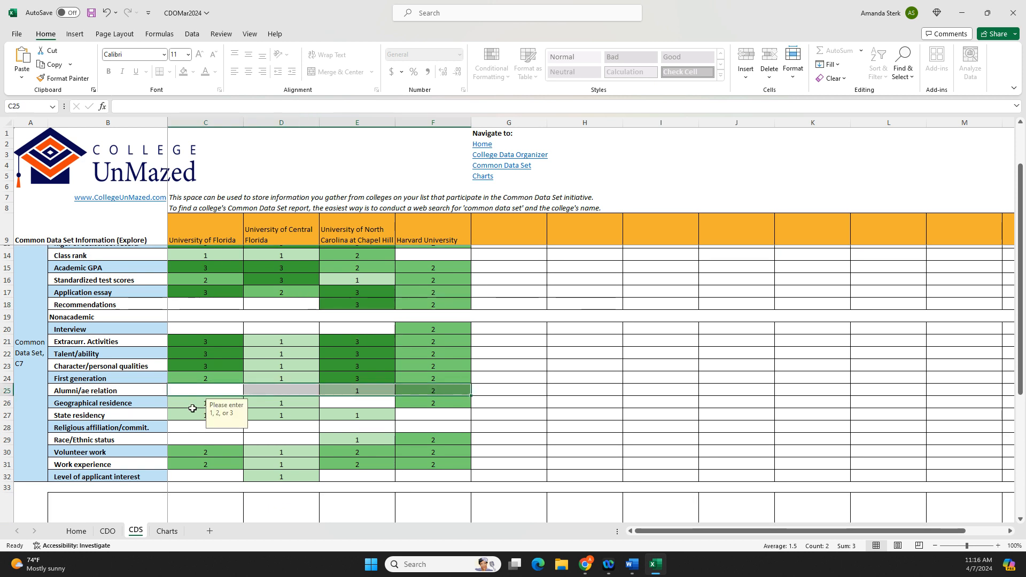
drag(192, 408, 403, 407)
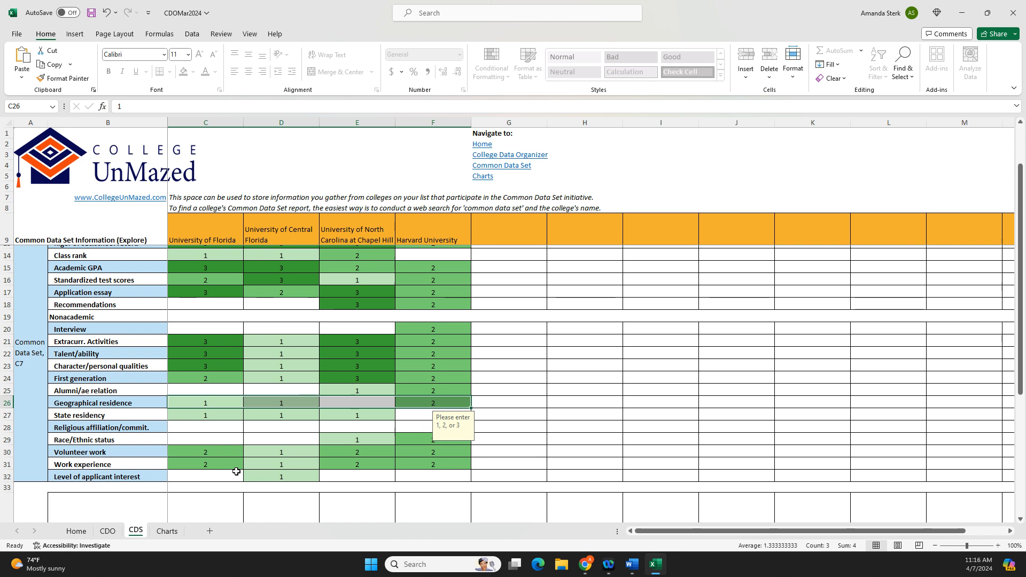
Step: Examine the level of applicant interest ratings across the colleges, plus University of Central Florida's work experience and volunteer work ratings
drag(235, 475, 421, 476)
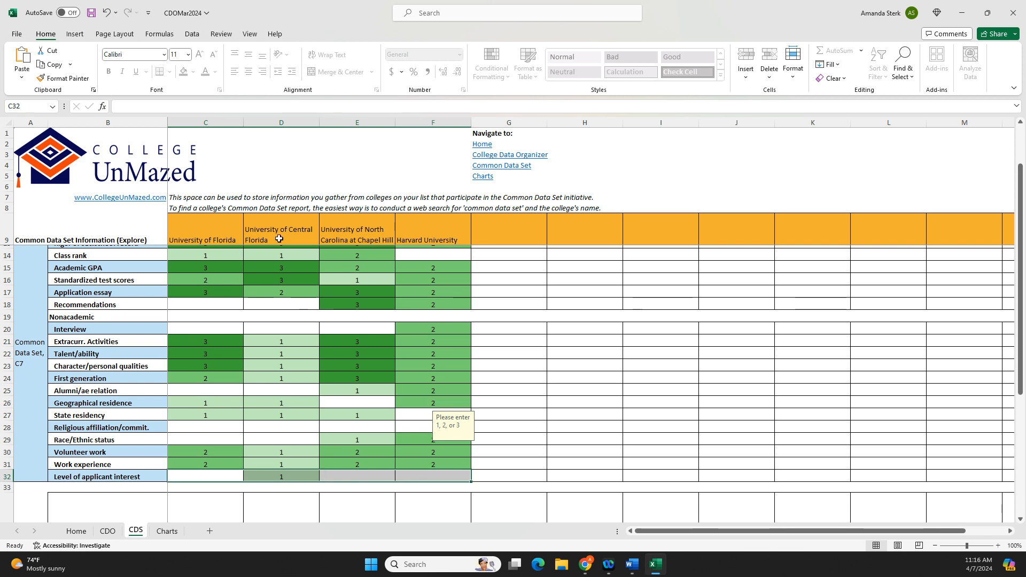
click(289, 474)
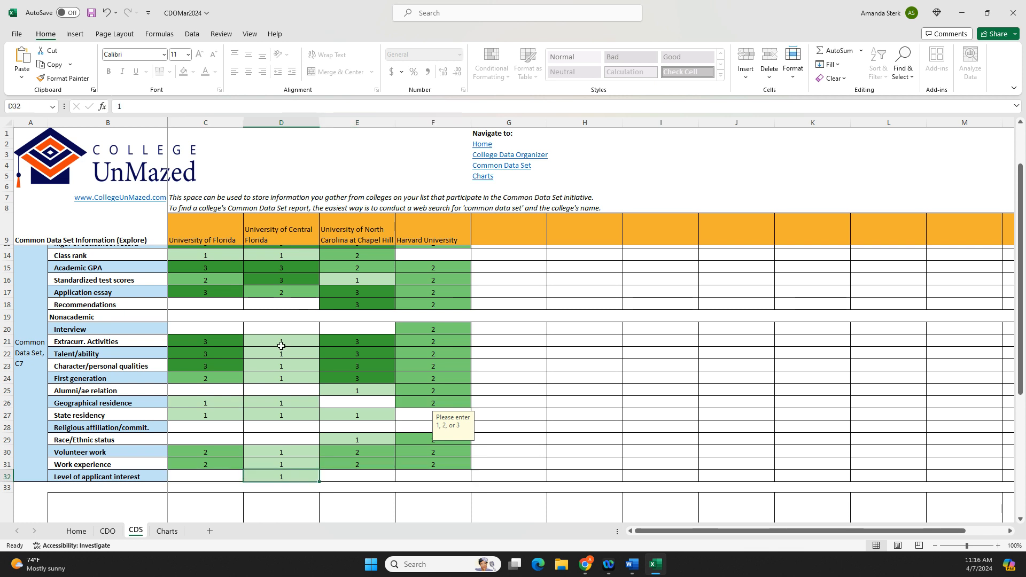
click(296, 462)
click(291, 451)
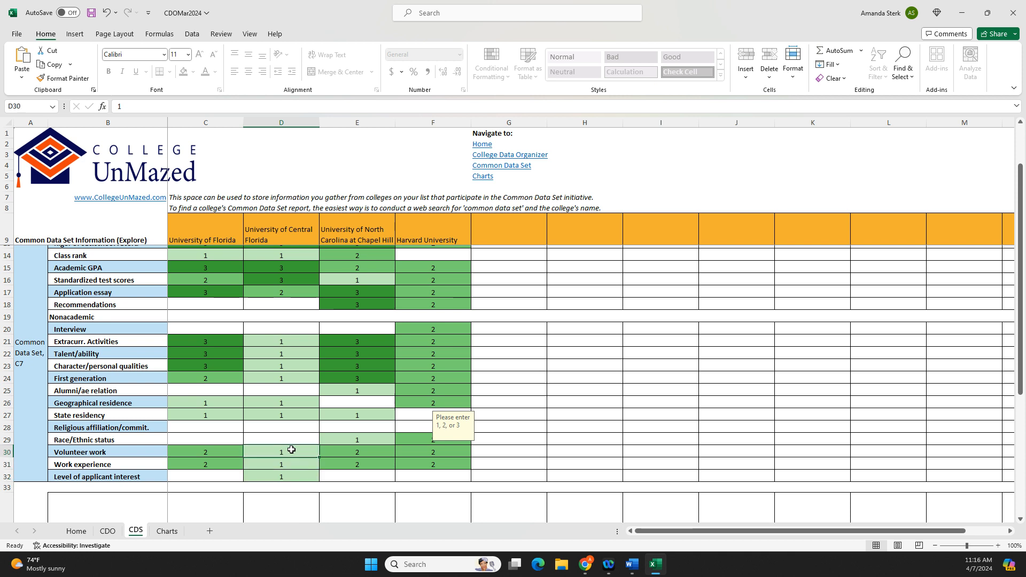
click(282, 475)
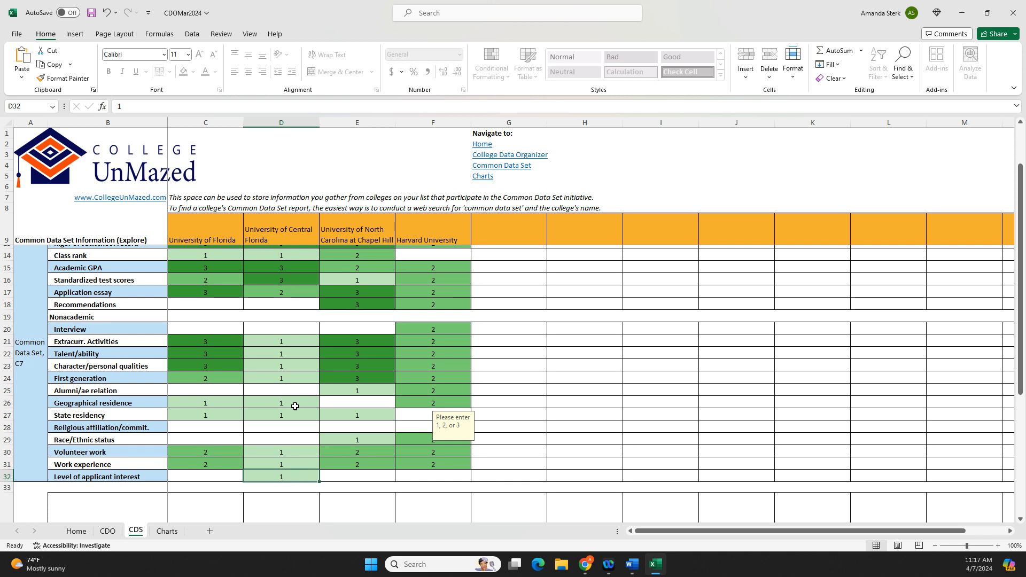
scroll(327, 426, up, 1)
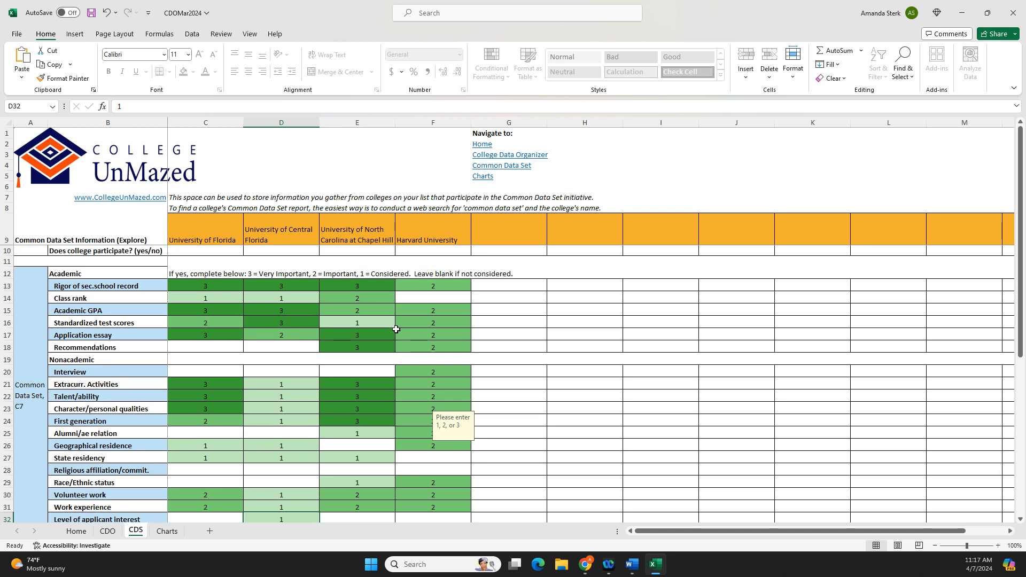
Step: Switch to the Charts sheet and review the admission, retention, graduation and net price charts
click(167, 532)
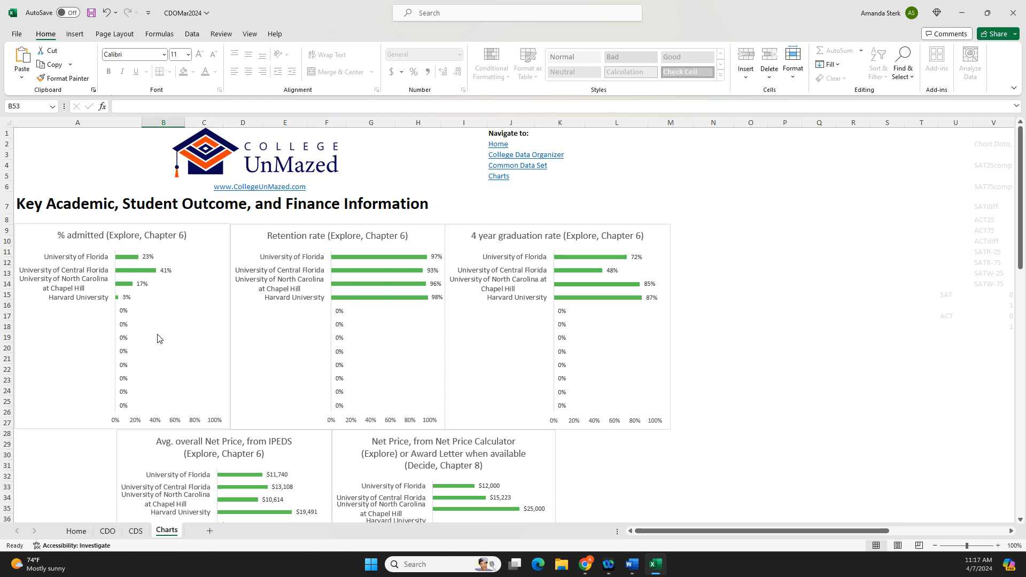
scroll(393, 378, down, 2)
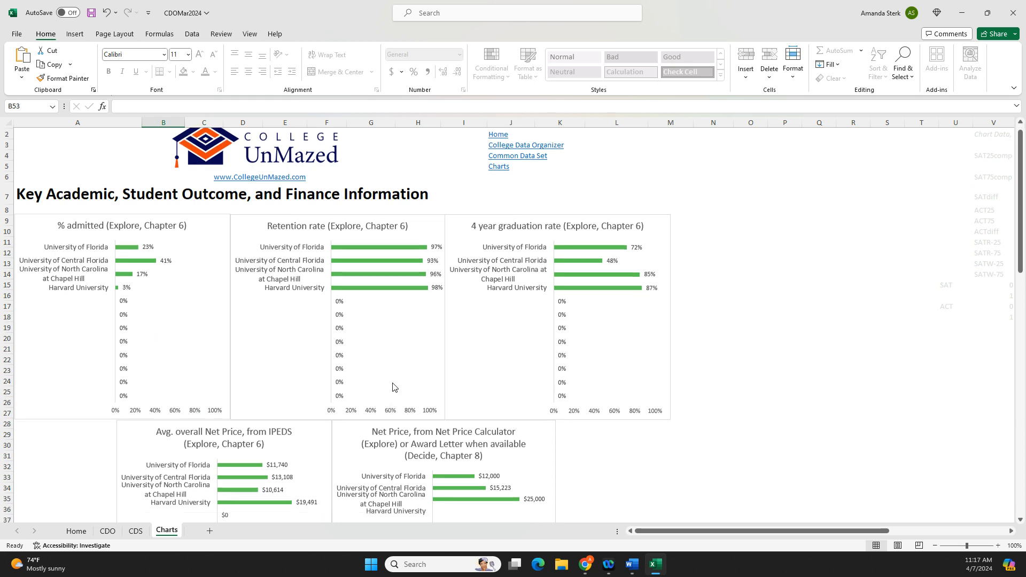
scroll(490, 449, down, 1)
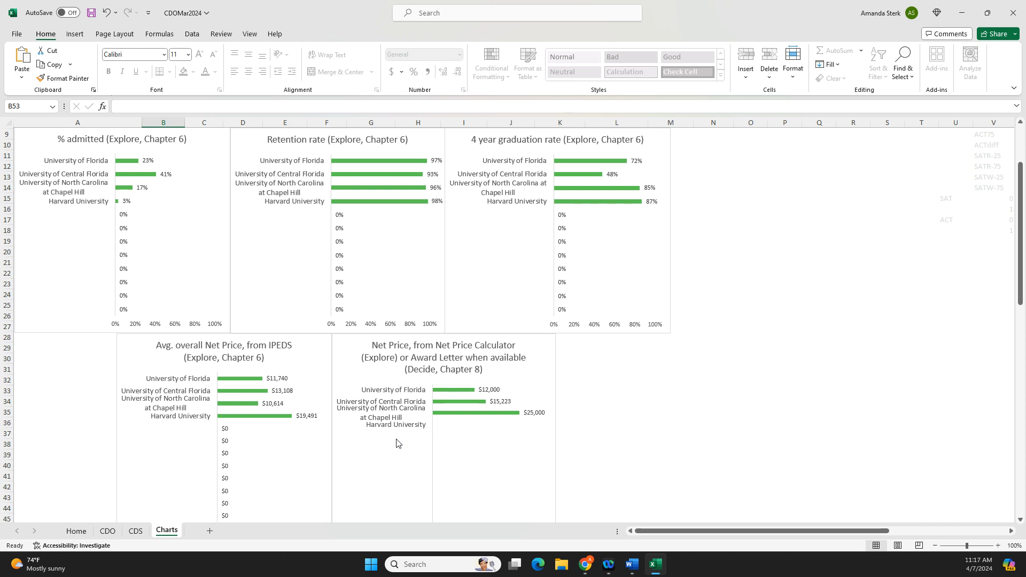
scroll(440, 454, down, 3)
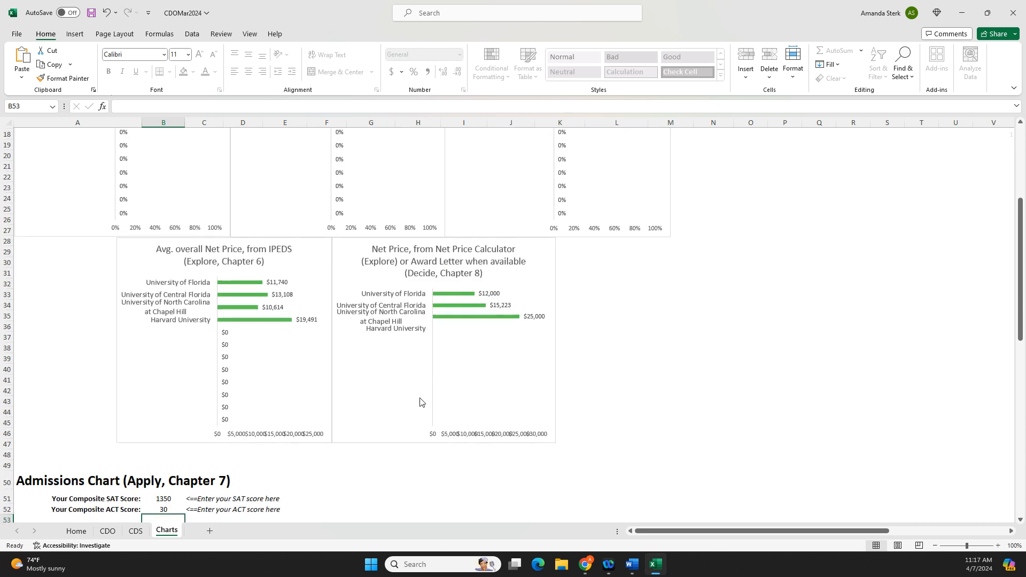
Step: Clear the composite SAT and ACT scores above the Admissions Chart
scroll(420, 402, down, 2)
click(163, 434)
key(BackSpace)
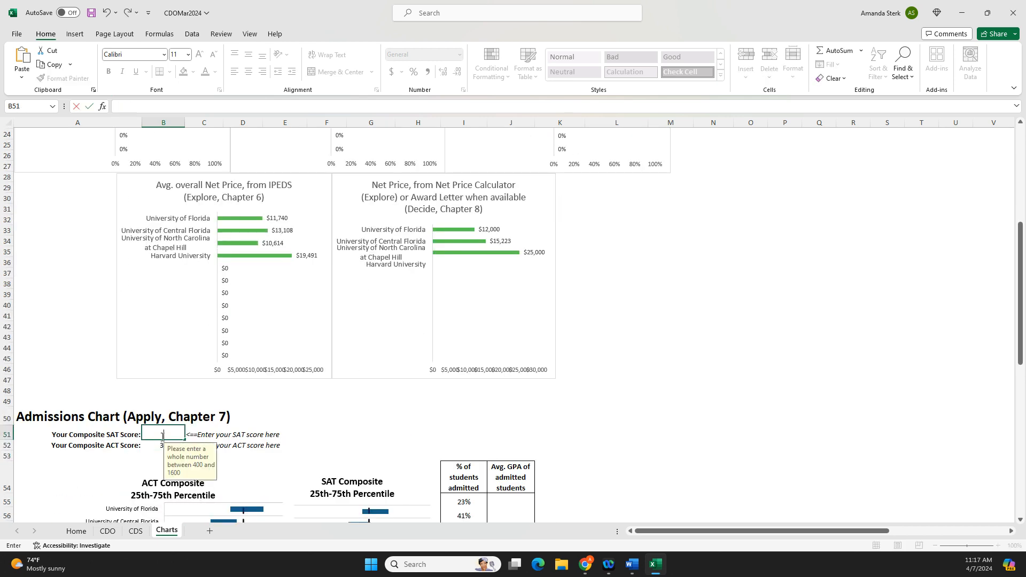
click(160, 446)
key(BackSpace)
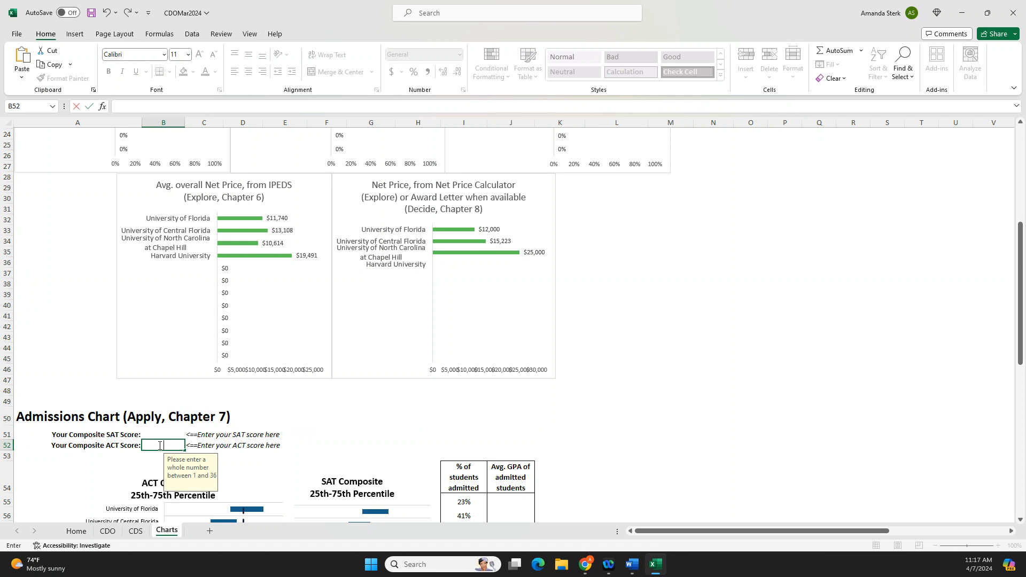
scroll(321, 441, down, 3)
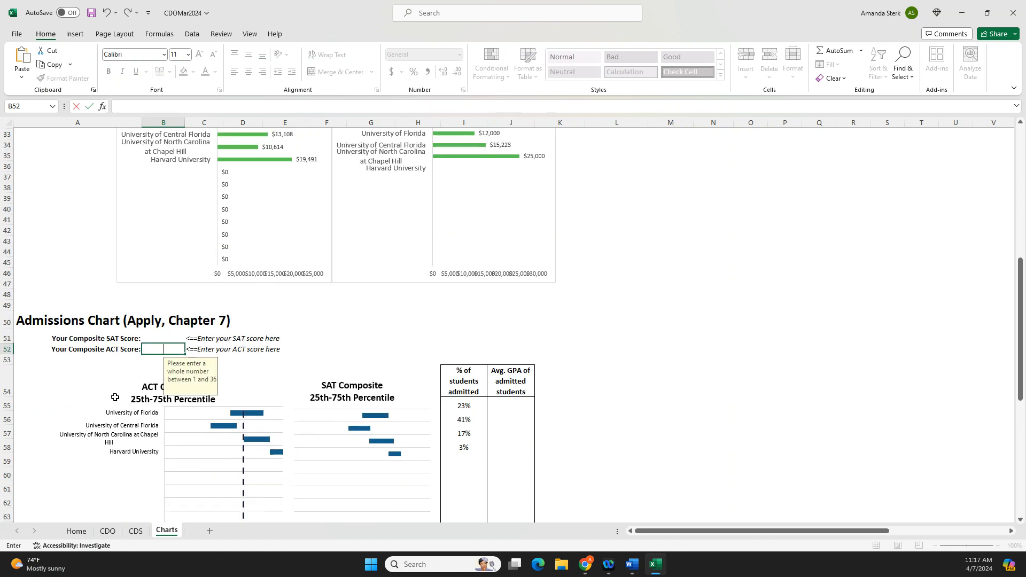
drag(115, 397, 384, 504)
click(565, 468)
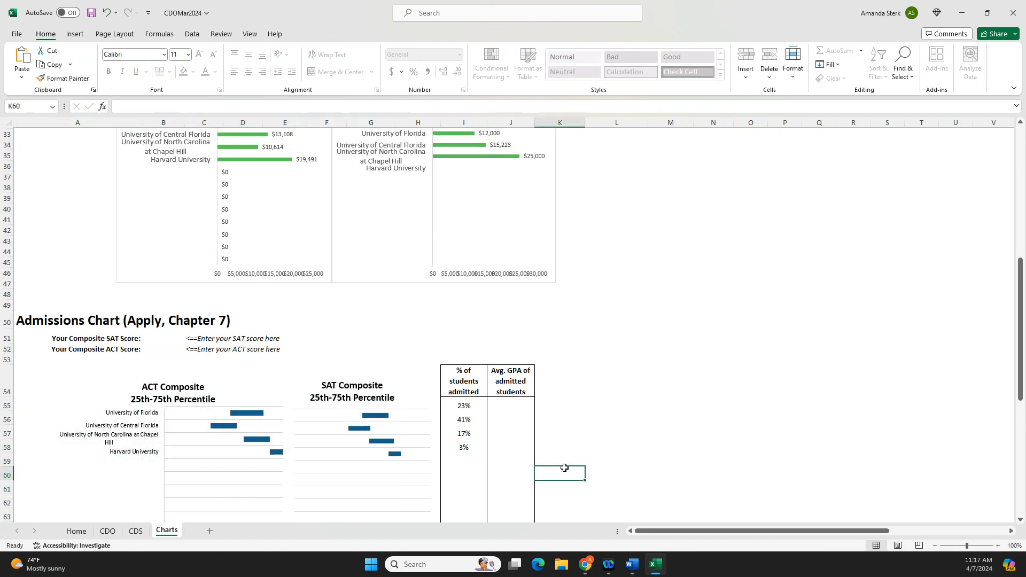
Step: Enter a composite SAT score of 1350 and a composite ACT score of 25 for the Admissions Chart
scroll(566, 468, down, 1)
click(159, 308)
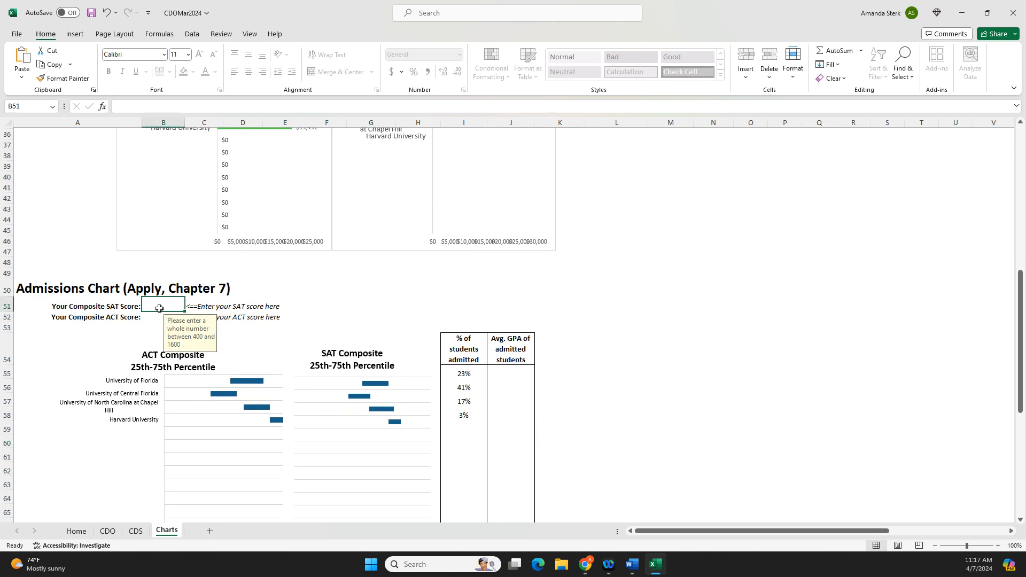
text(1350)
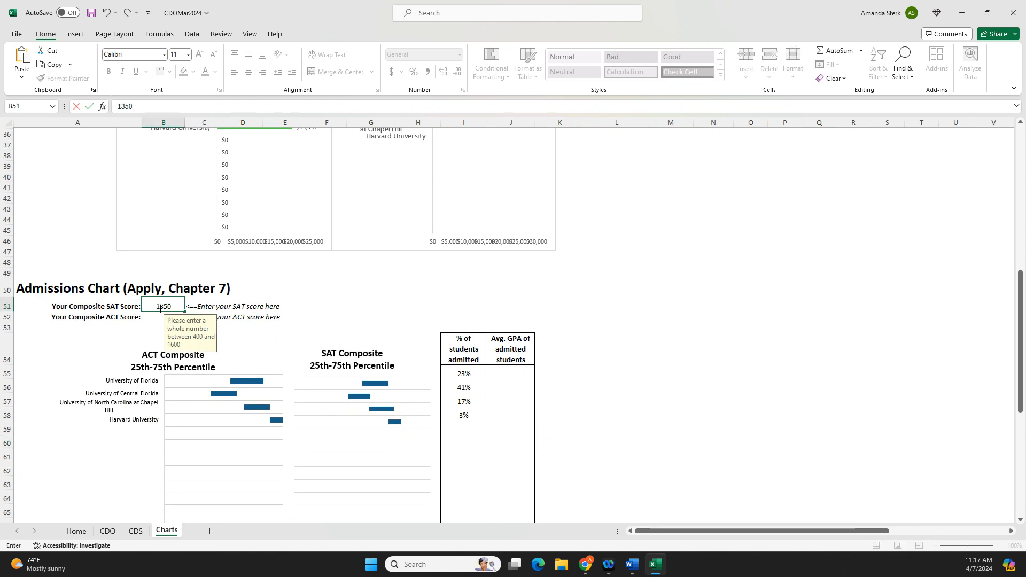
click(155, 320)
text(25)
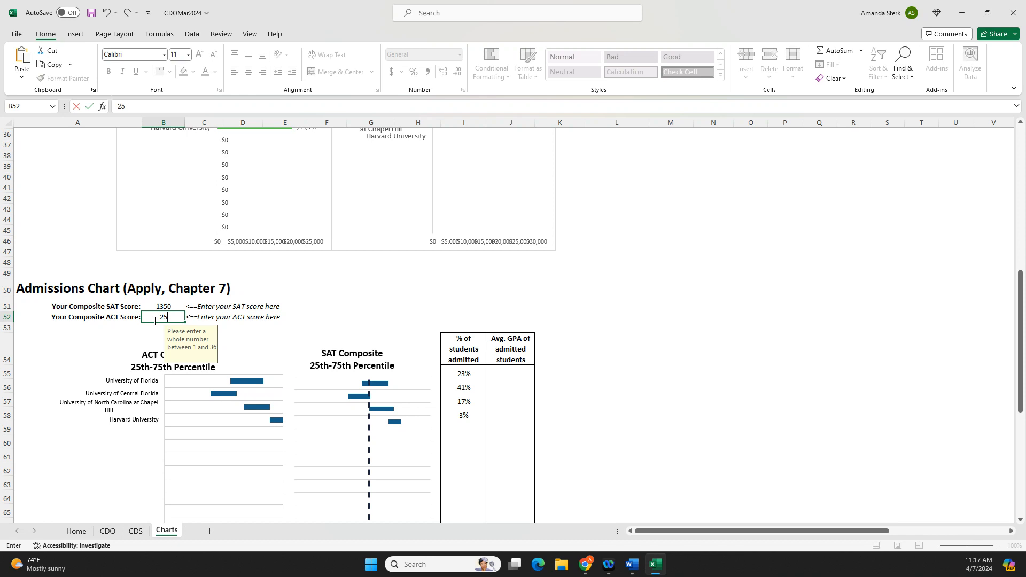
key(Return)
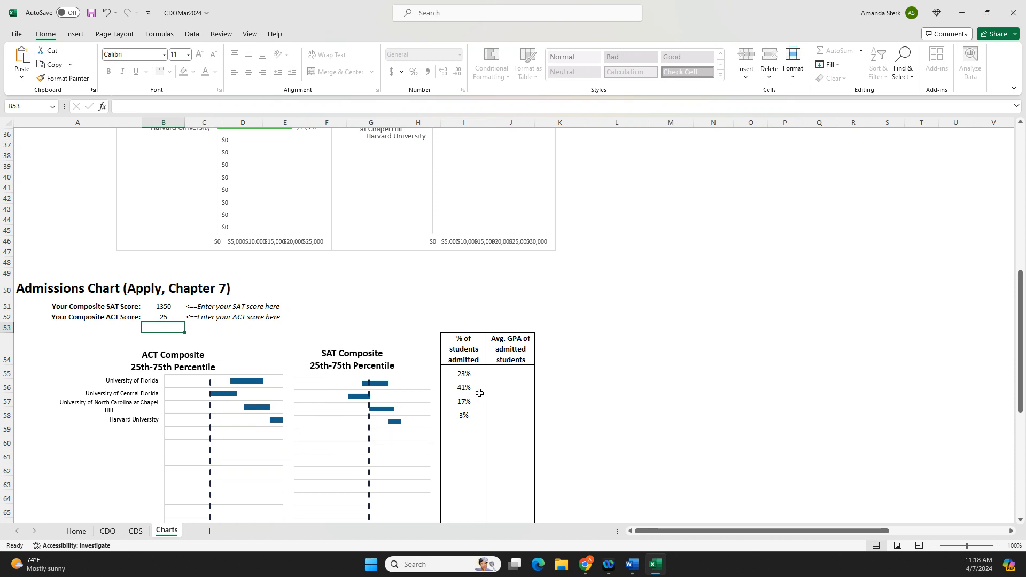
Step: Review the admitted percentages and average GPA columns beside the Admissions Chart and the Student Outcomes ratings in the Overall Fit table
drag(473, 377, 470, 420)
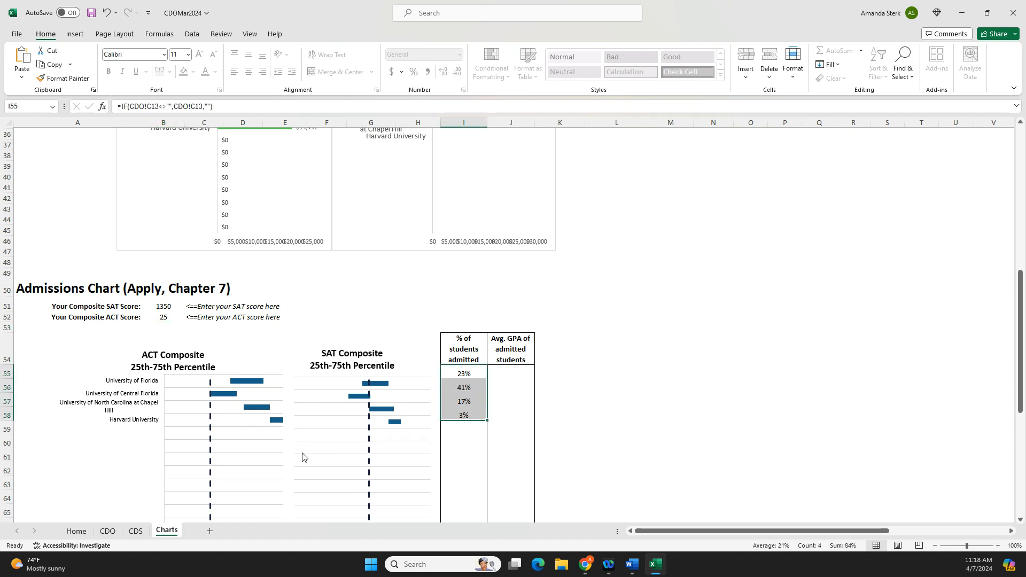
scroll(277, 460, down, 1)
drag(518, 339, 509, 380)
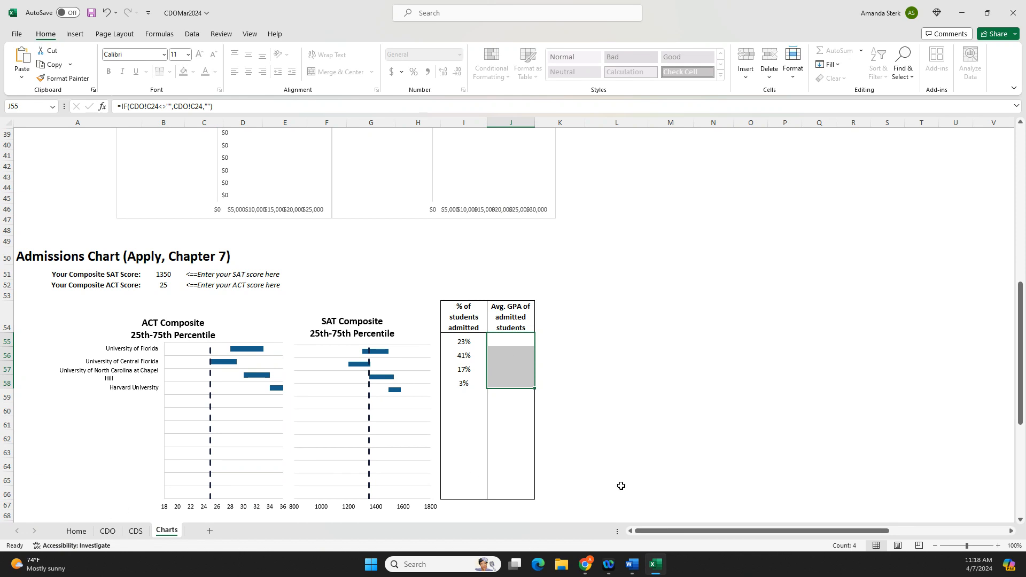
scroll(621, 488, down, 4)
scroll(624, 479, down, 1)
drag(165, 428, 167, 460)
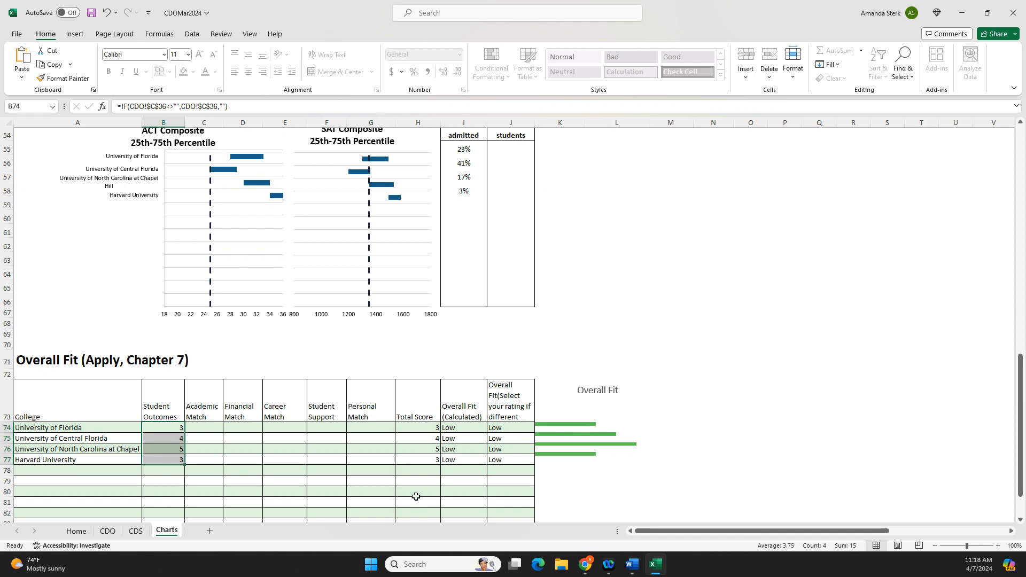
scroll(454, 454, up, 8)
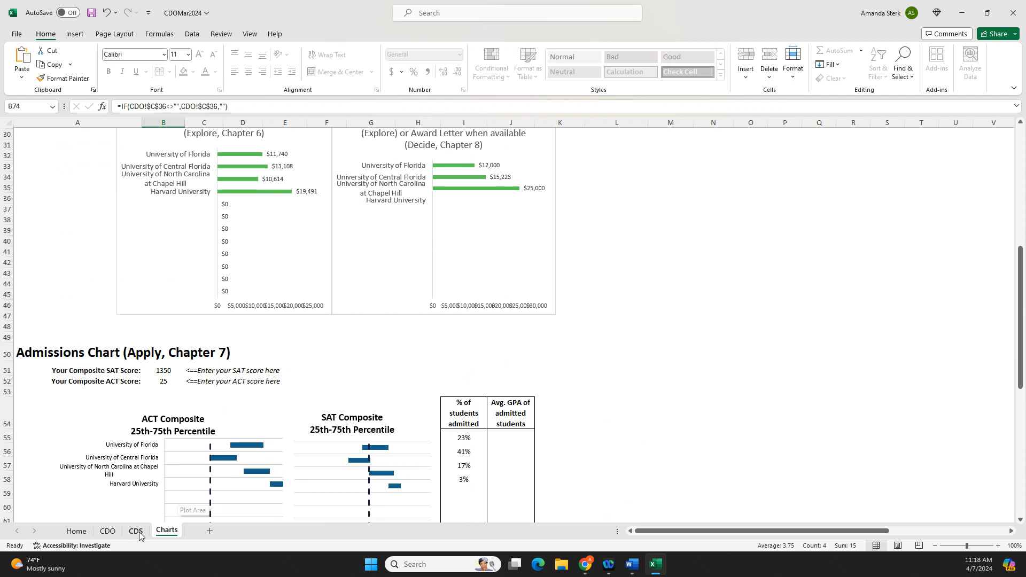
Step: Revisit the CDS sheet, and return to the Academic Match rows of the CDO sheet
click(136, 531)
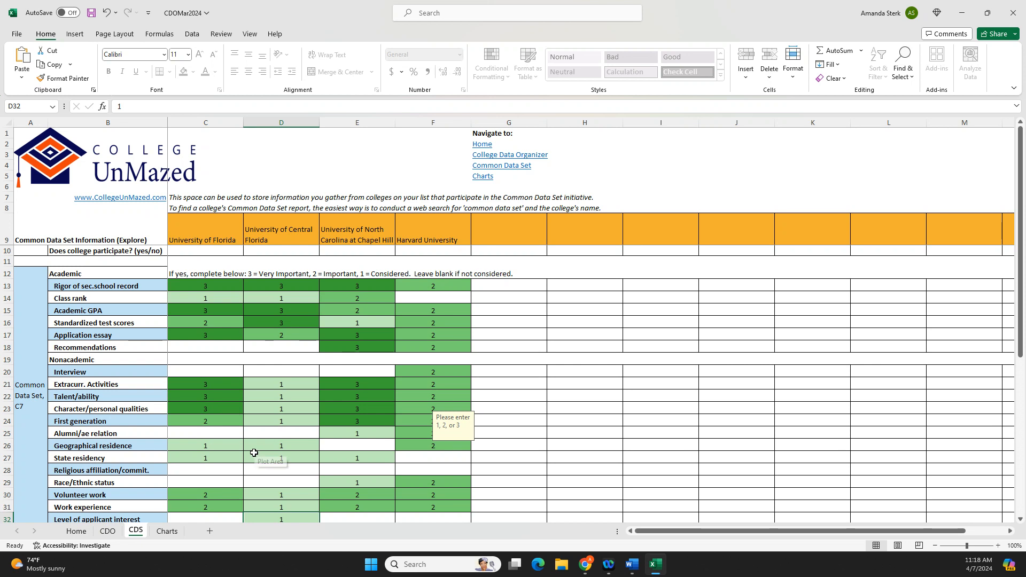
click(106, 536)
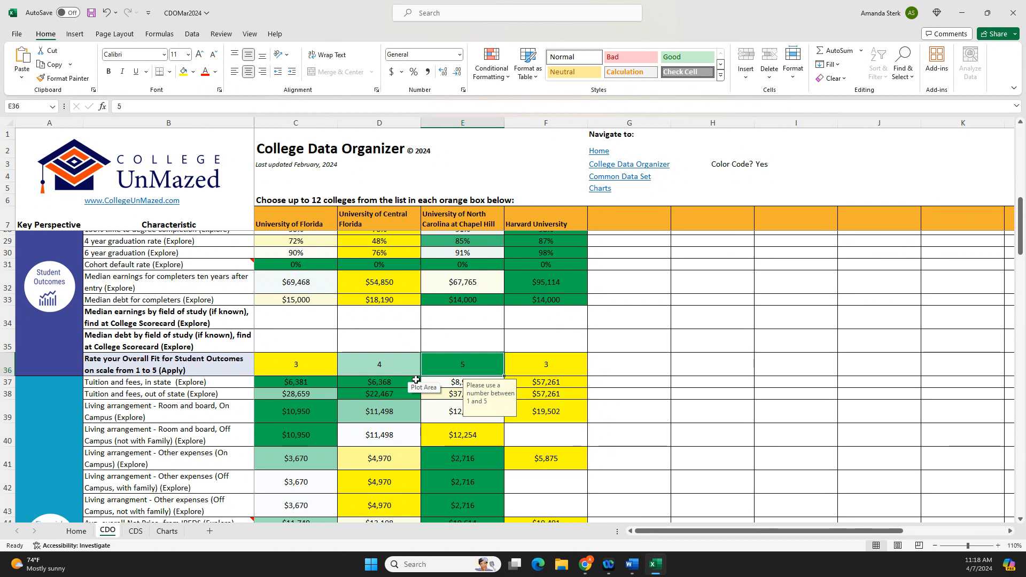
scroll(372, 346, up, 7)
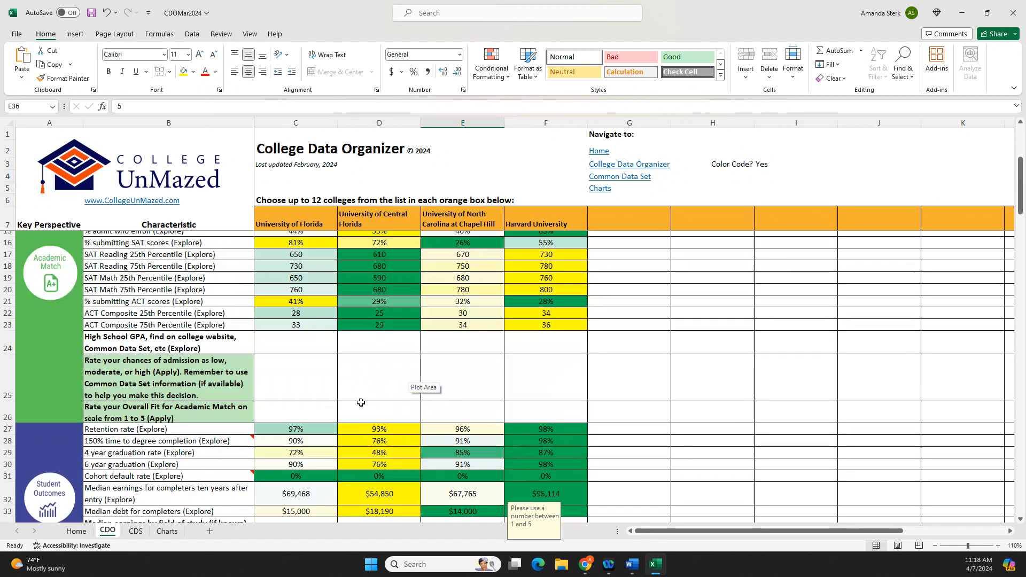